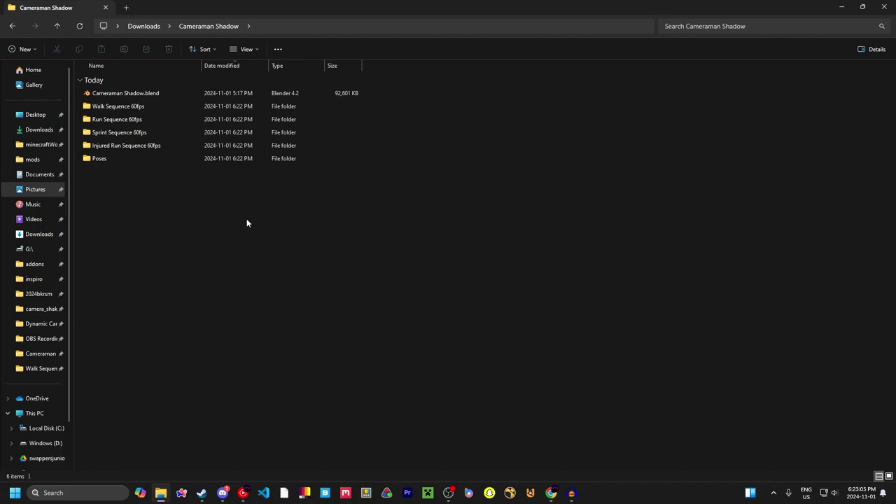
# Open Cameraman Shadow.blend in Blender and switch the 3D viewport to rendered shading
pyautogui.click(181, 93)
pyautogui.doubleClick(181, 93)
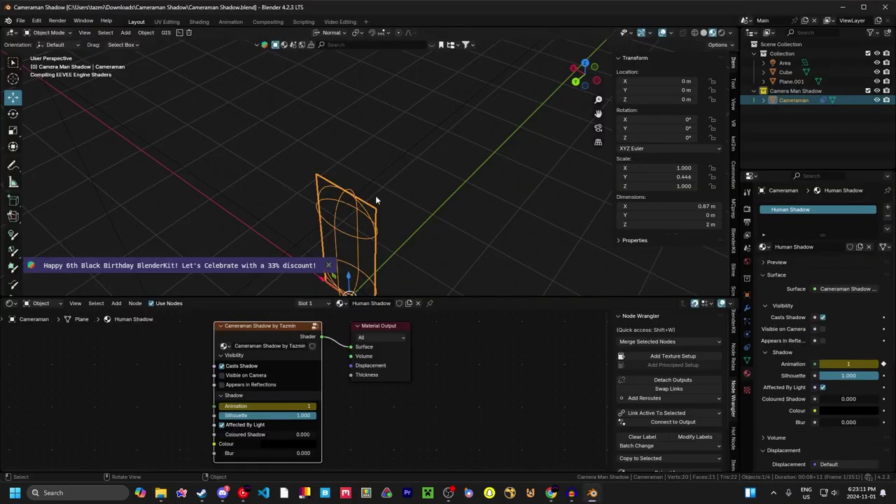
pyautogui.moveTo(375, 195); pyautogui.dragTo(399, 211, button='middle')
pyautogui.click(723, 33)
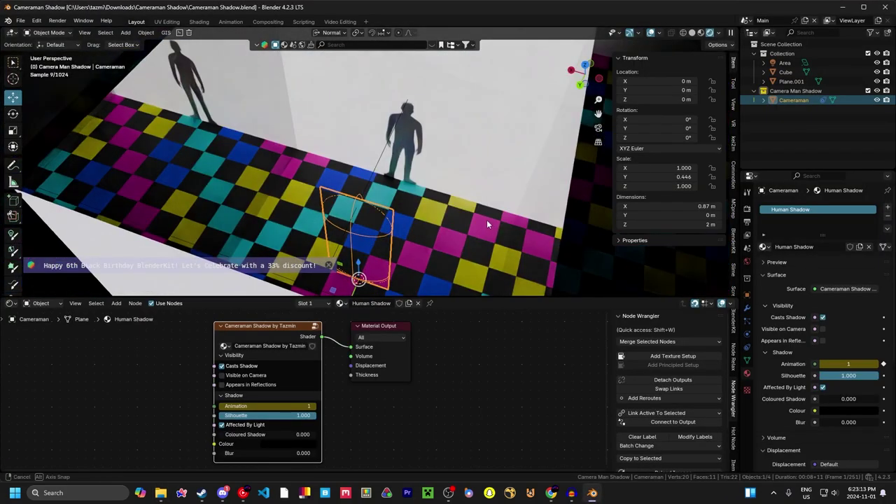
# Play the animation and view the cameraman shadow on the wall from different angles
pyautogui.moveTo(487, 220); pyautogui.dragTo(486, 215, button='middle')
pyautogui.press('space')
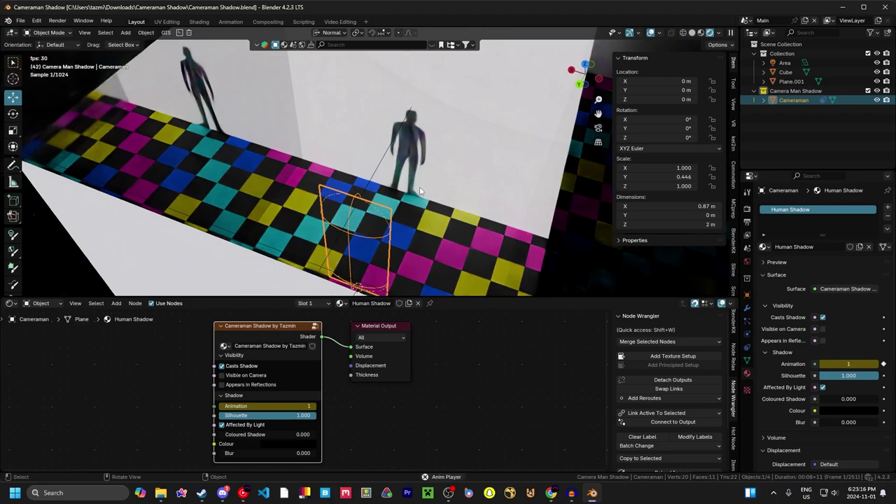
pyautogui.moveTo(420, 191); pyautogui.dragTo(544, 219, button='middle')
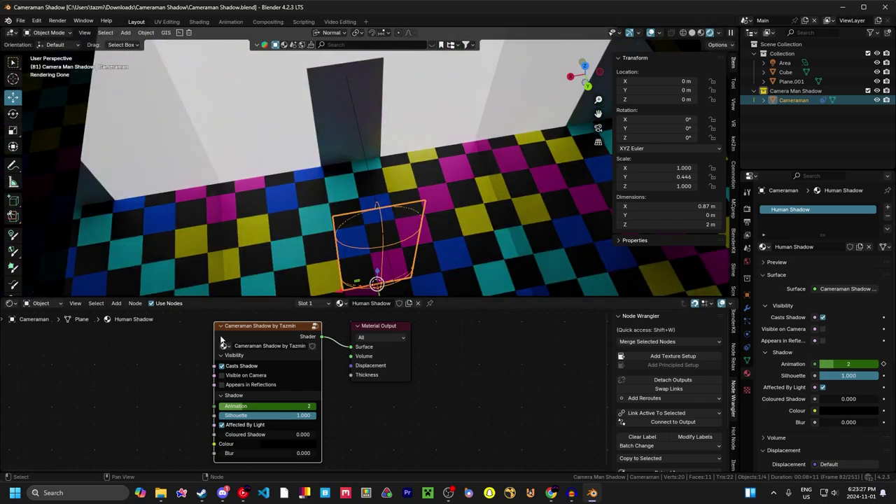
# Enter the Cameraman Shadow by Tazmin node group and locate the Walk image texture node
pyautogui.press('Tab')
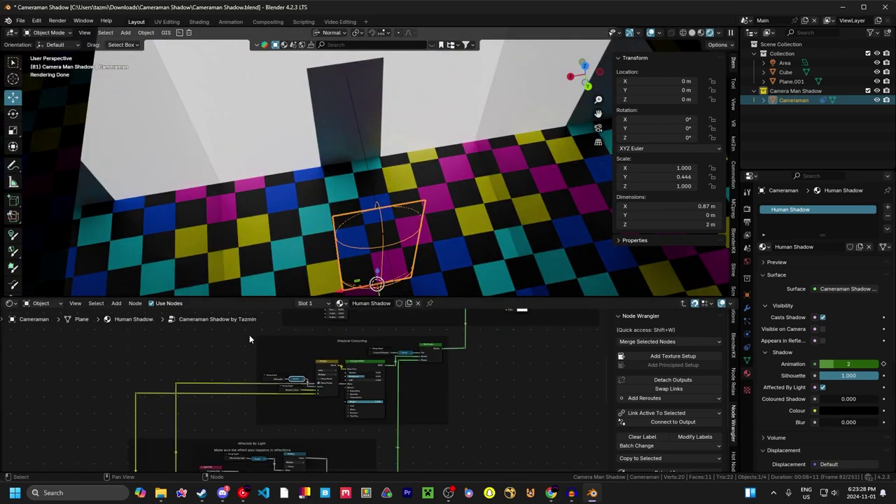
pyautogui.scroll(5, 344, 381)
pyautogui.scroll(5, 343, 382)
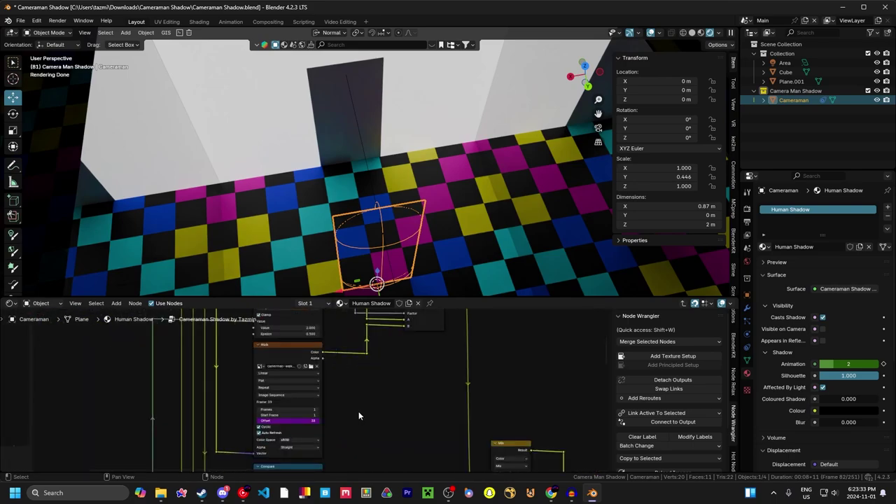
pyautogui.scroll(4, 358, 413)
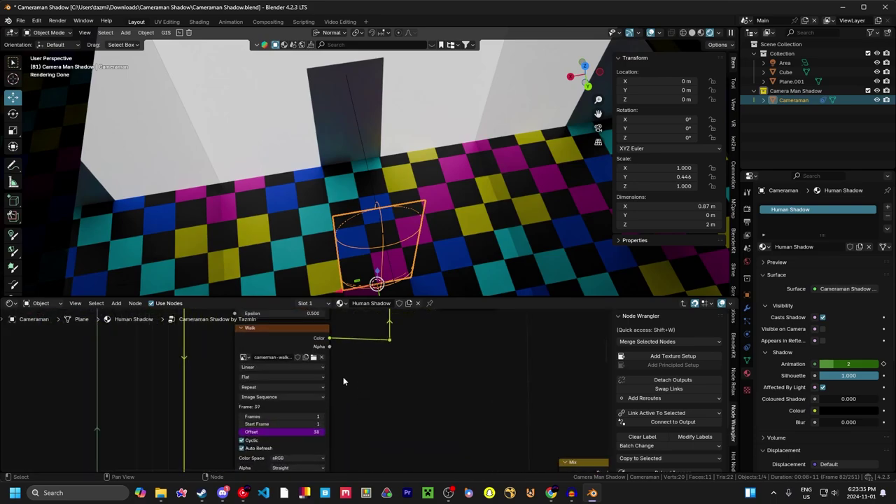
# Examine the Walk image sequence node, its image settings and the surrounding animation nodes in the group
pyautogui.scroll(-5, 339, 394)
pyautogui.scroll(2, 330, 413)
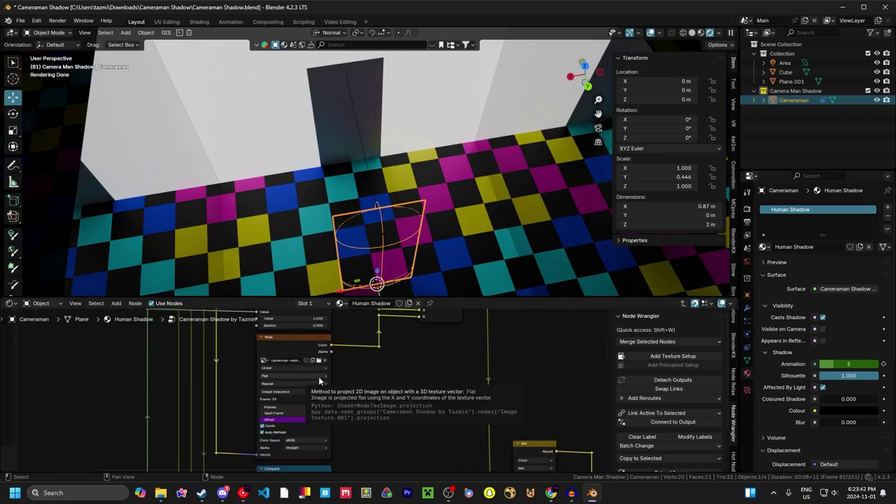
pyautogui.scroll(-2, 367, 378)
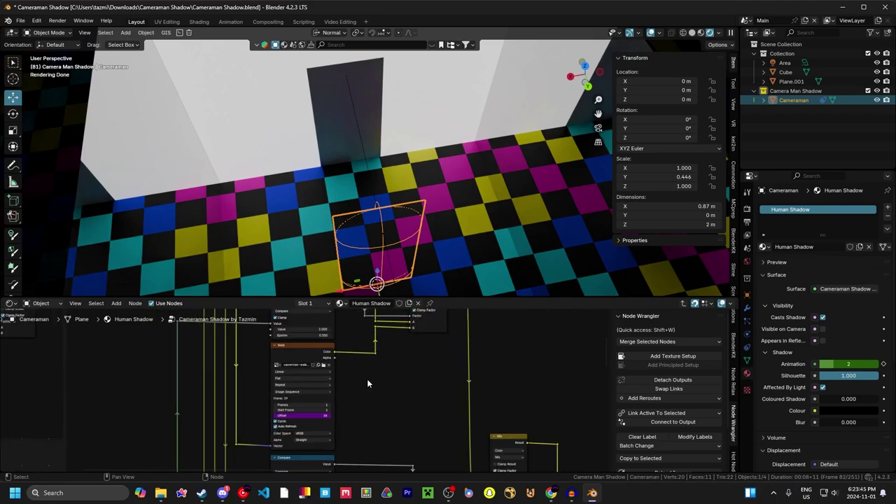
pyautogui.moveTo(394, 266); pyautogui.dragTo(378, 287, button='middle')
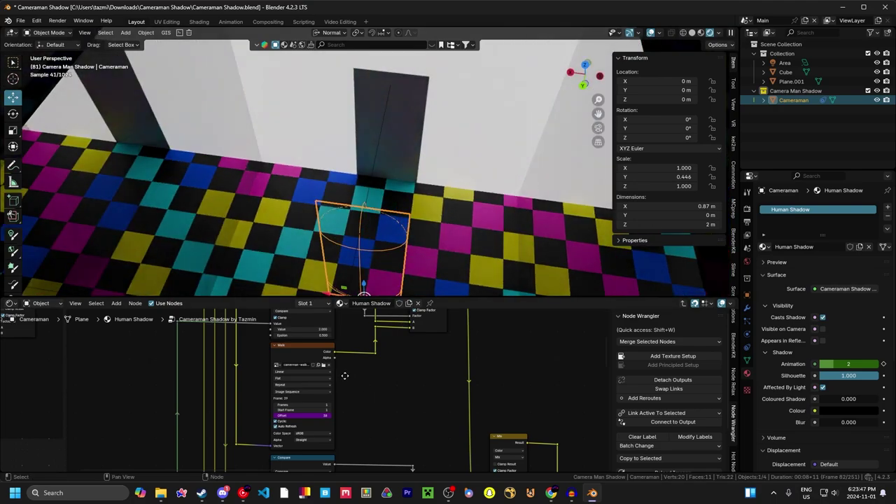
pyautogui.scroll(2, 345, 376)
pyautogui.scroll(1, 323, 405)
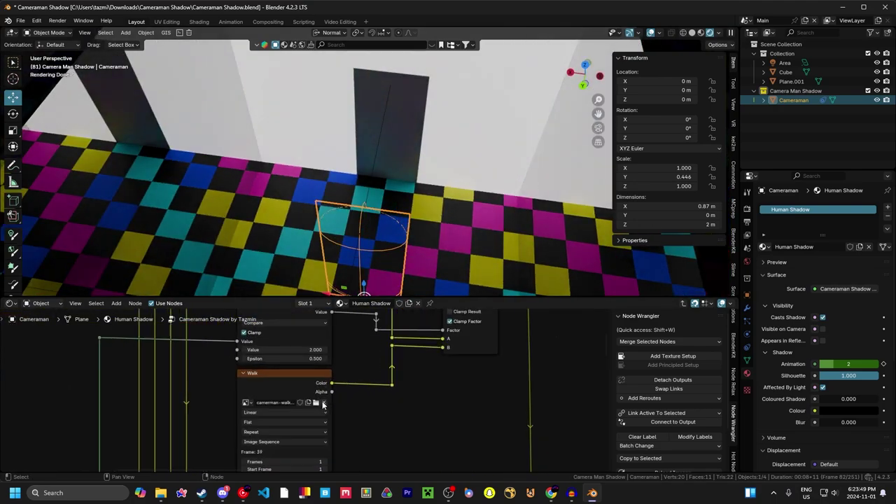
pyautogui.scroll(-2, 324, 405)
pyautogui.scroll(-5, 337, 383)
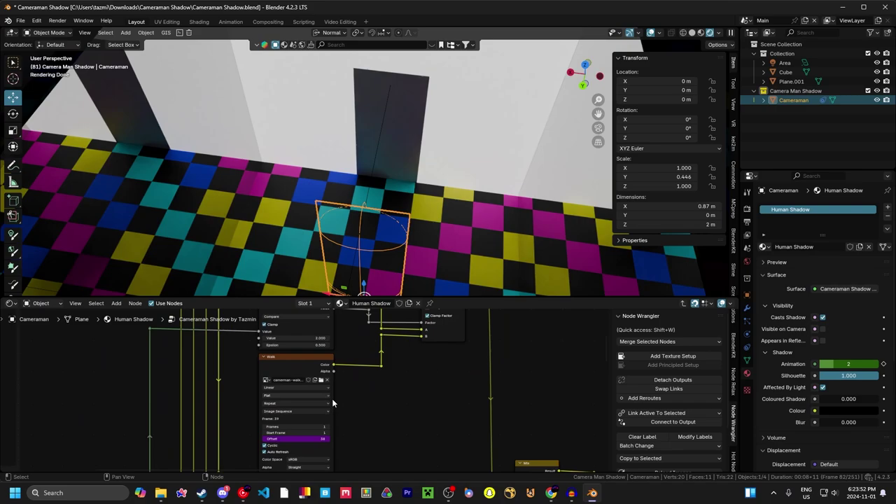
pyautogui.click(363, 342)
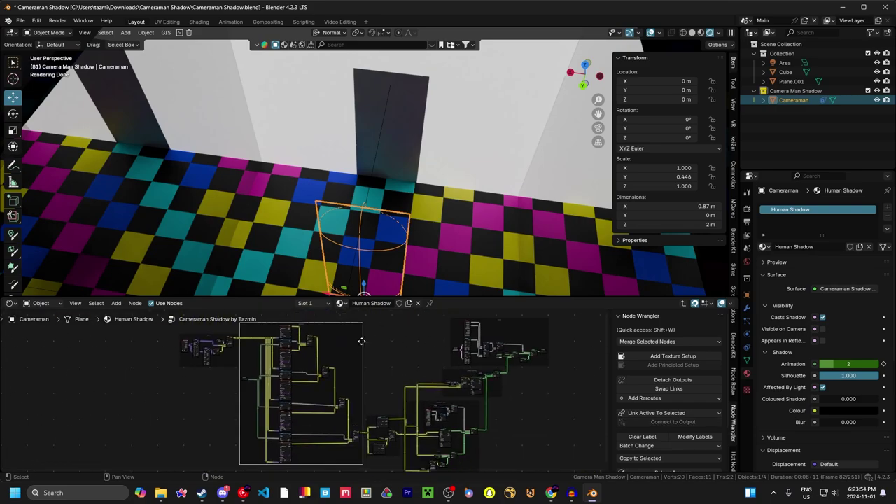
pyautogui.click(378, 372)
pyautogui.scroll(3, 335, 357)
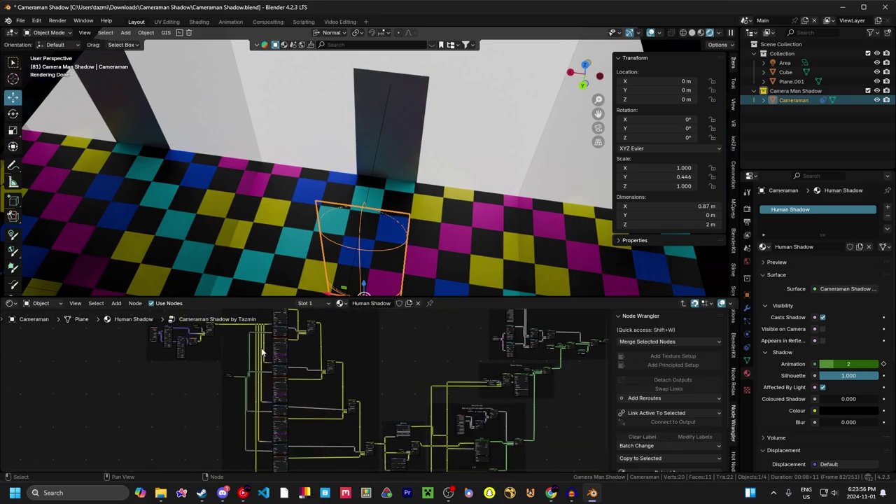
pyautogui.scroll(6, 335, 358)
pyautogui.scroll(-4, 348, 359)
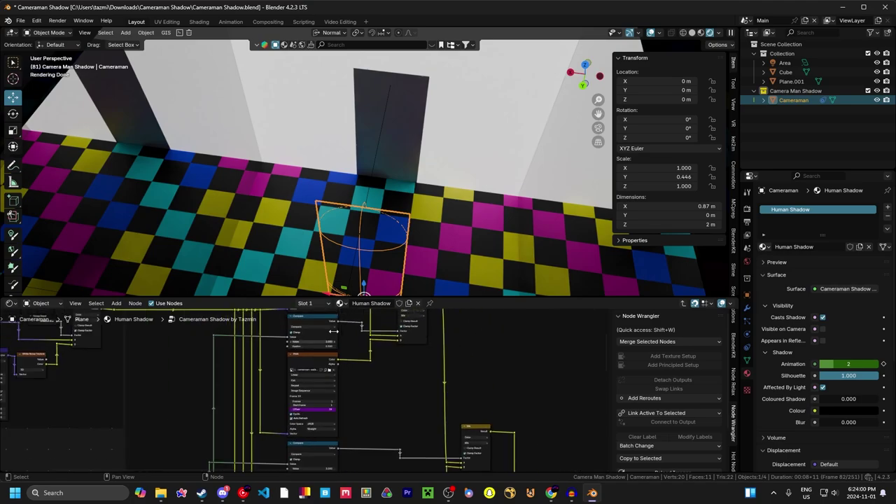
pyautogui.scroll(2, 310, 387)
pyautogui.scroll(2, 310, 387)
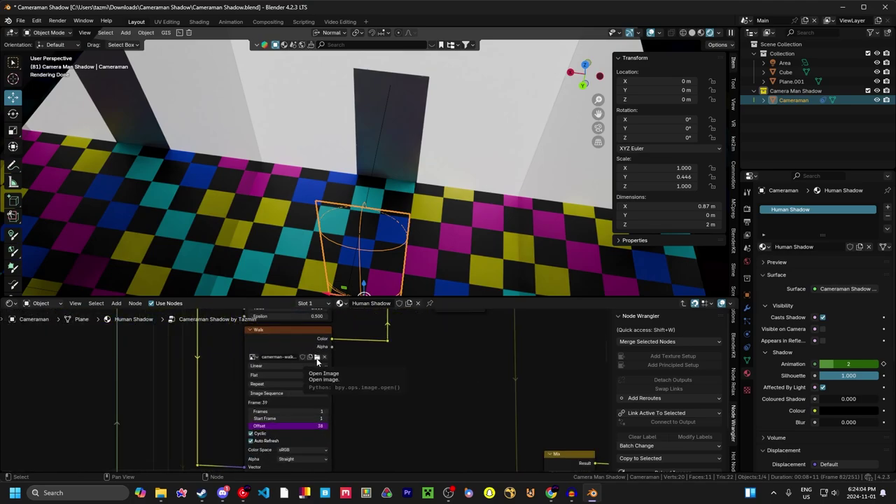
# Start opening an image for the Walk node and go into the Walk Sequence 60fps folder
pyautogui.click(316, 358)
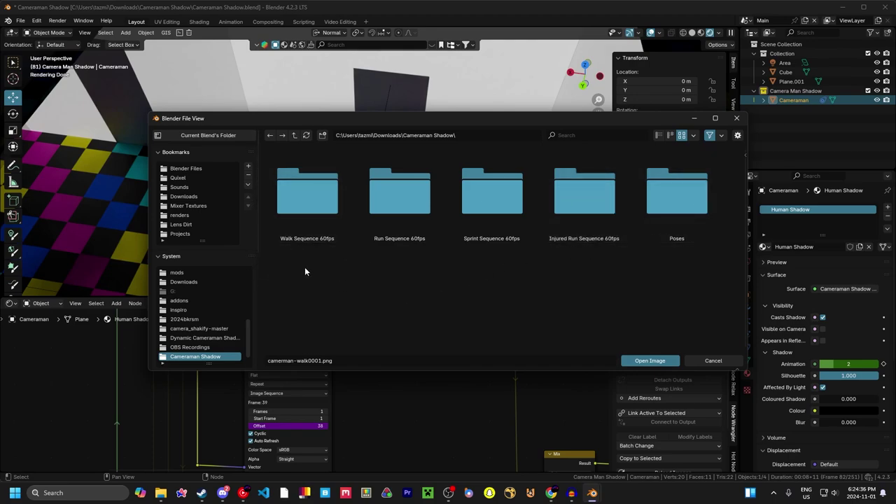
pyautogui.doubleClick(302, 182)
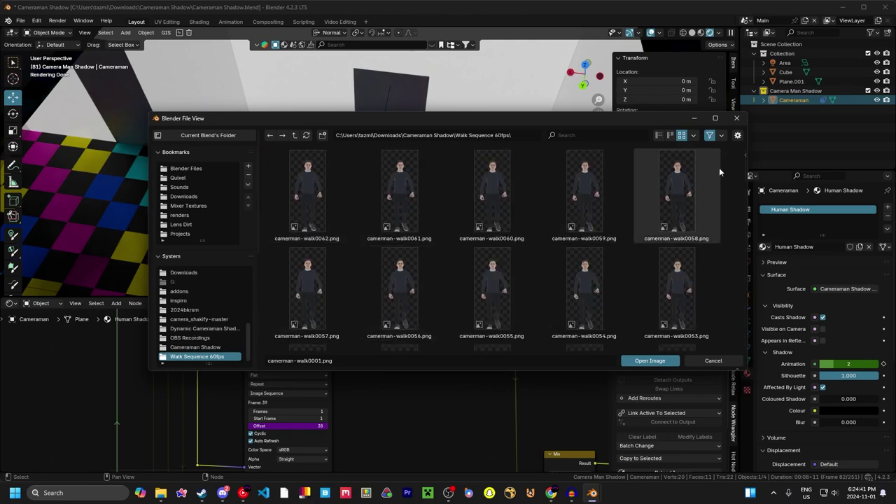
# Try sorting the walk frames by name instead of by modified date
pyautogui.click(695, 136)
pyautogui.click(697, 178)
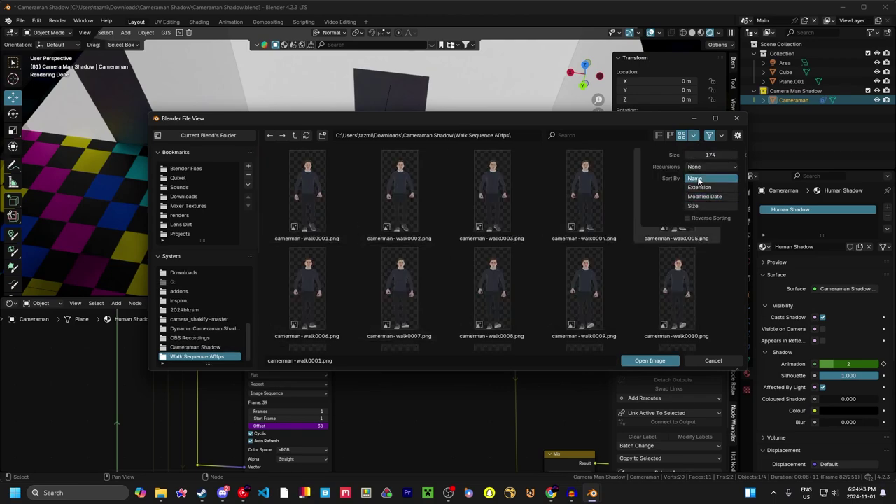
pyautogui.click(705, 196)
pyautogui.click(695, 136)
pyautogui.click(711, 179)
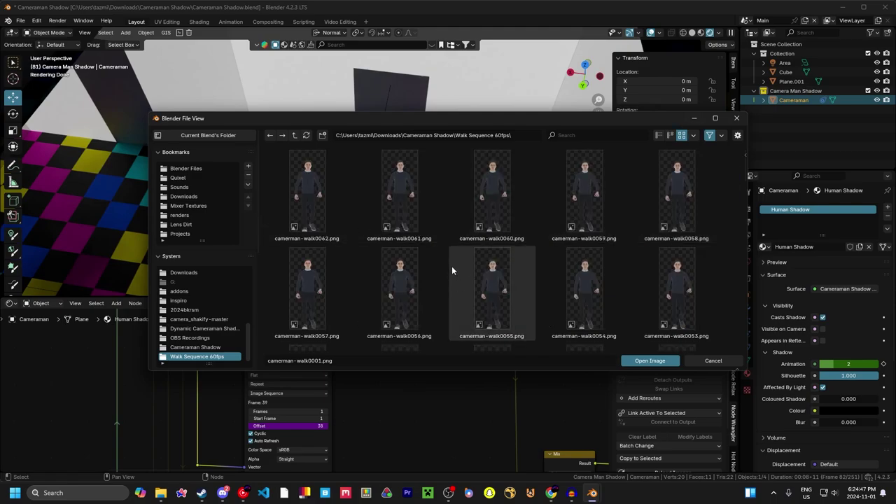
# Load all walk frames, starting from camerman-walk0001.png, into the Walk node as an image sequence
pyautogui.scroll(-20, 453, 264)
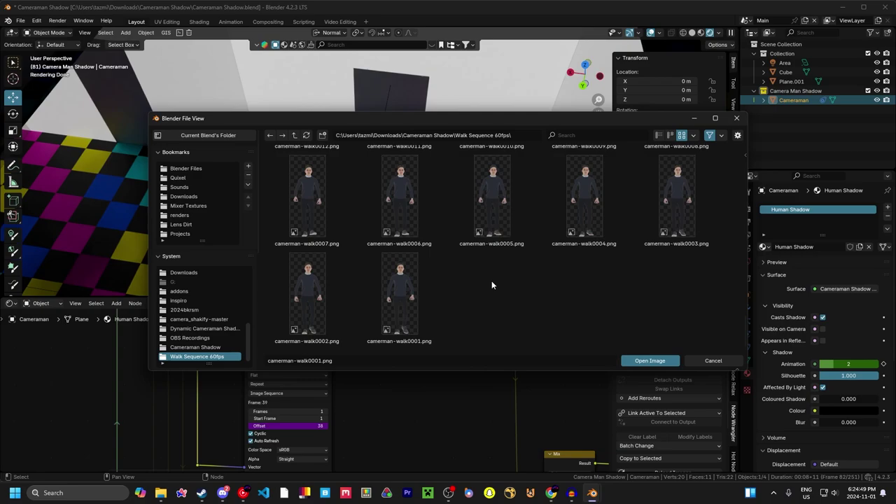
pyautogui.click(411, 286)
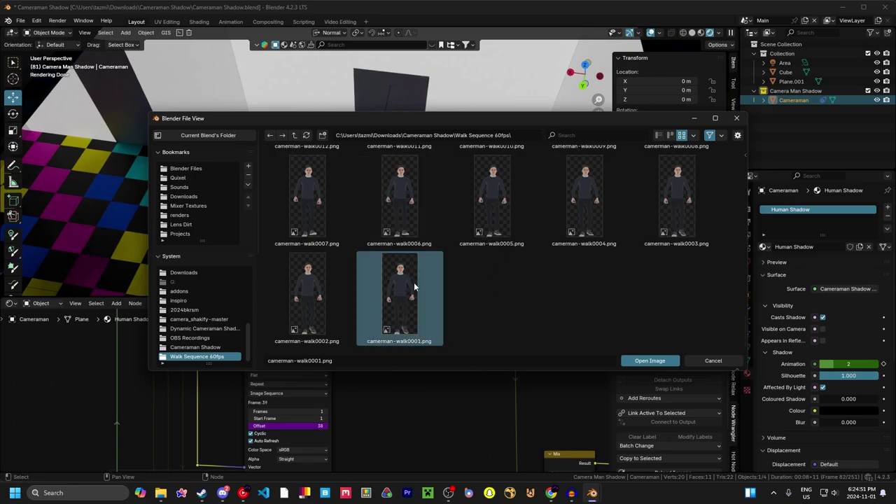
pyautogui.press('a')
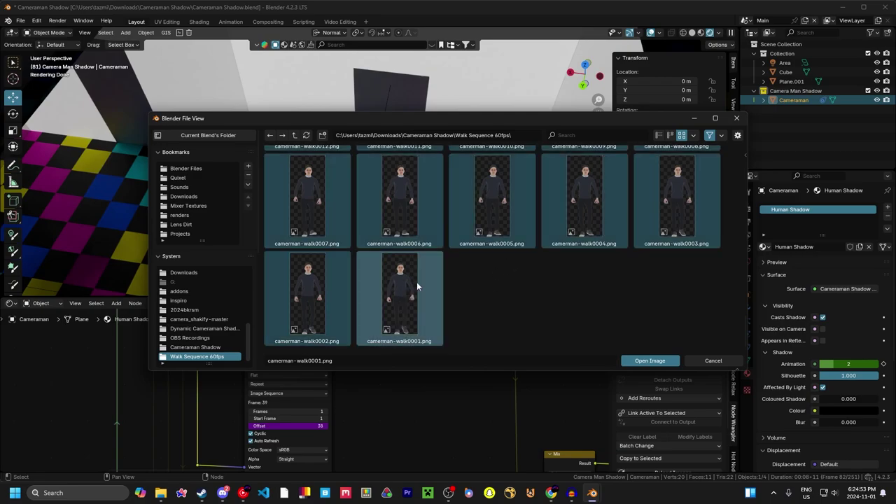
pyautogui.click(650, 361)
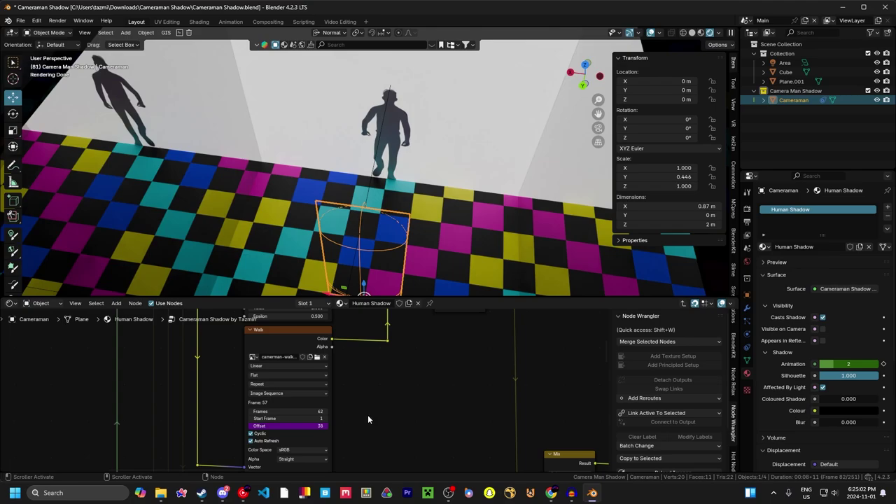
# Set the Walk node's frame count to 1
pyautogui.moveTo(368, 418); pyautogui.dragTo(372, 402, button='middle')
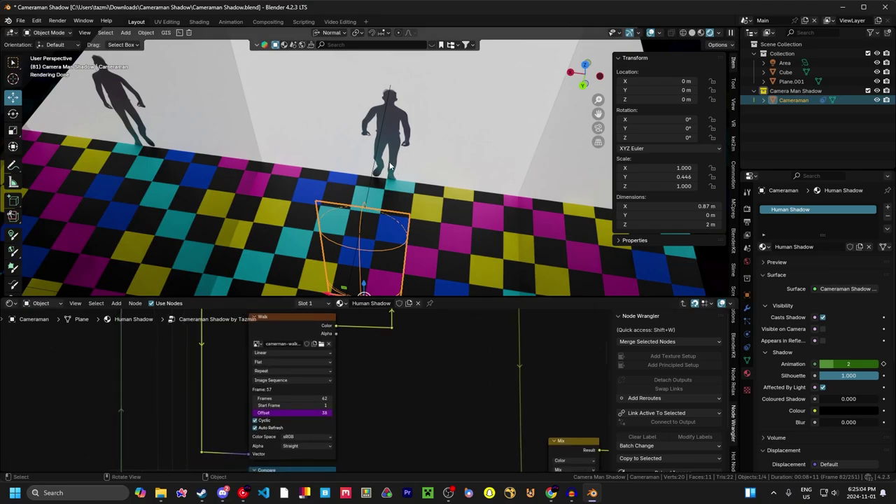
pyautogui.scroll(3, 350, 420)
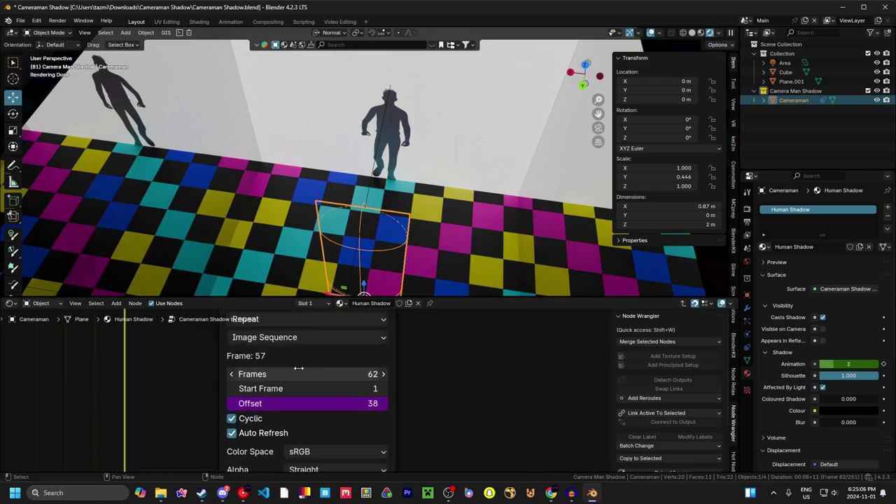
pyautogui.click(315, 373)
pyautogui.write('1')
pyautogui.press('Return')
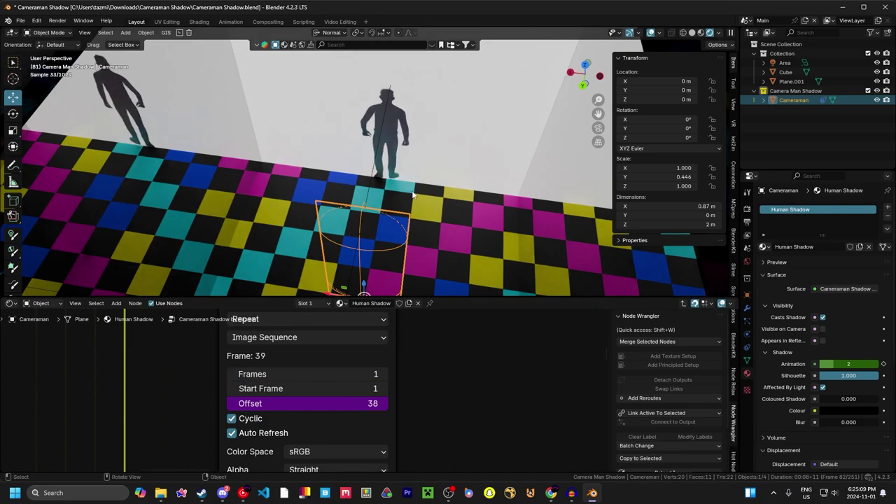
# Load all frames from the Run Sequence 60fps folder, including cameraman-run0001.png, into the Run image node
pyautogui.scroll(-3, 414, 390)
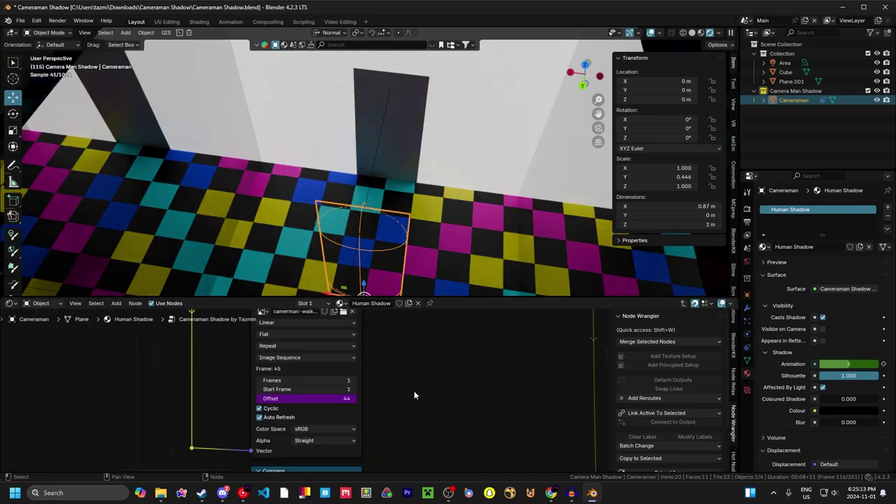
pyautogui.scroll(-2, 414, 417)
pyautogui.scroll(1, 413, 422)
pyautogui.moveTo(388, 449); pyautogui.dragTo(366, 371, button='middle')
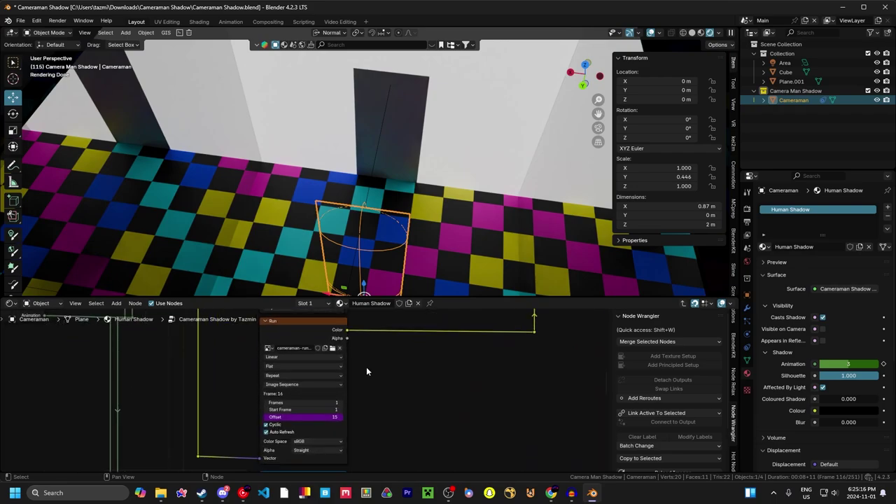
pyautogui.click(333, 350)
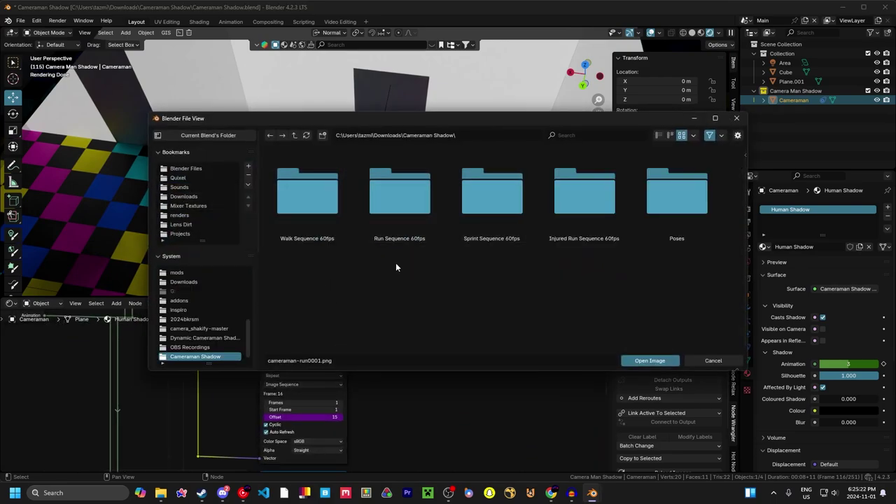
pyautogui.moveTo(369, 117); pyautogui.dragTo(366, 81)
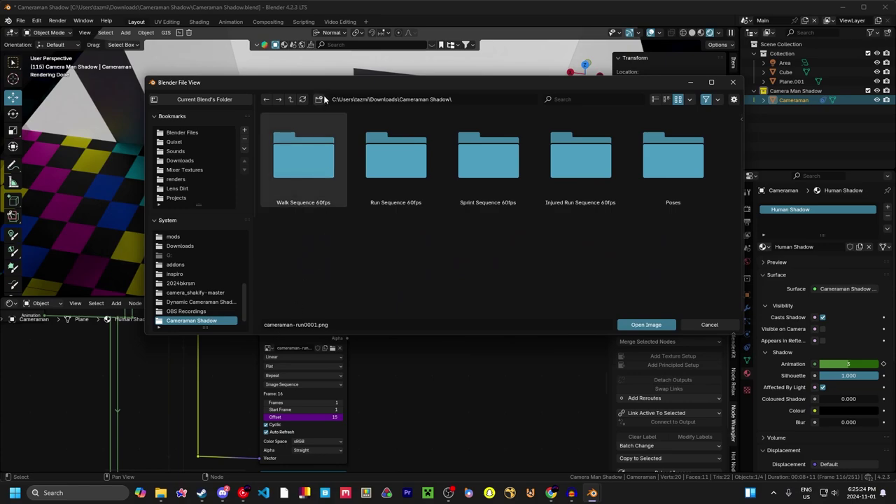
pyautogui.moveTo(307, 82); pyautogui.dragTo(300, 164)
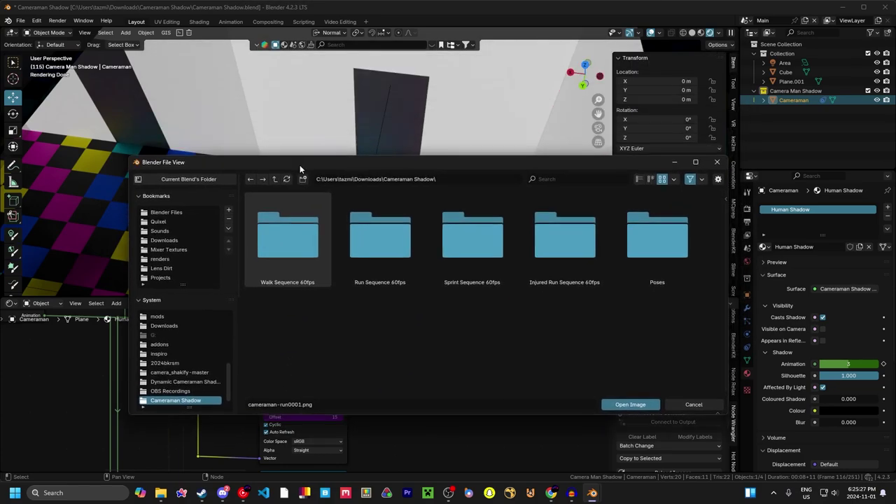
pyautogui.doubleClick(387, 245)
pyautogui.scroll(-3, 581, 280)
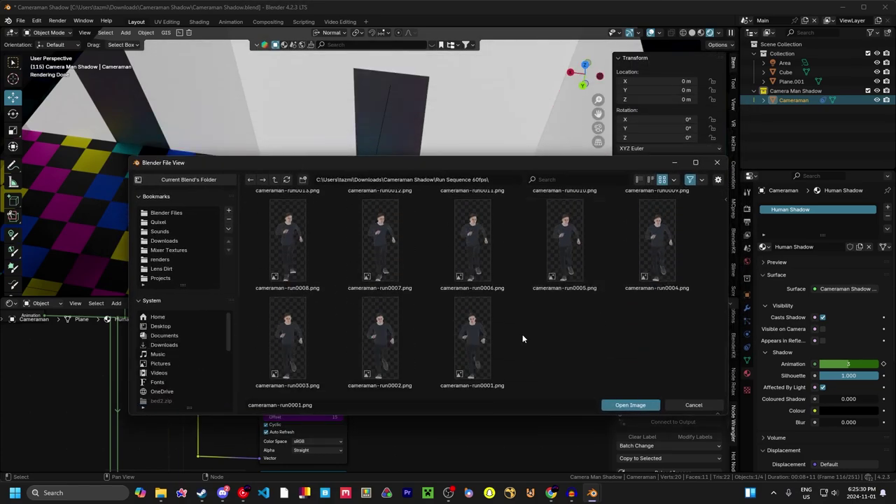
pyautogui.click(464, 352)
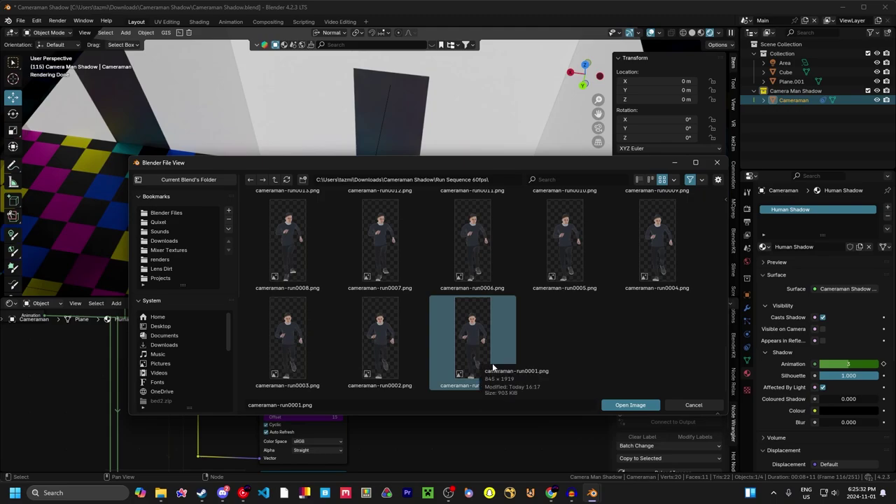
pyautogui.press('a')
pyautogui.click(623, 407)
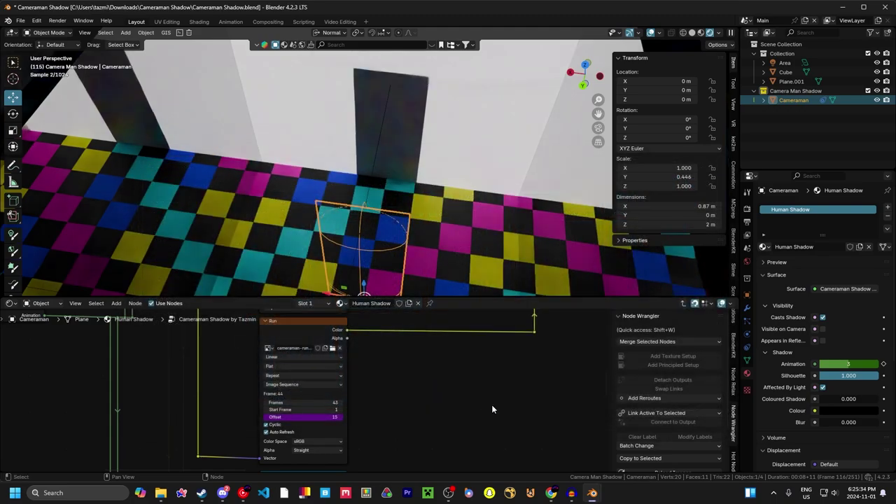
# Set the Run node's frame count to 1
pyautogui.doubleClick(332, 404)
pyautogui.press('Return')
# Load all frames from the Injured Run Sequence 60fps folder, including cameraman-injured-run0001.png, into the Injured Run image node
pyautogui.scroll(-8, 353, 401)
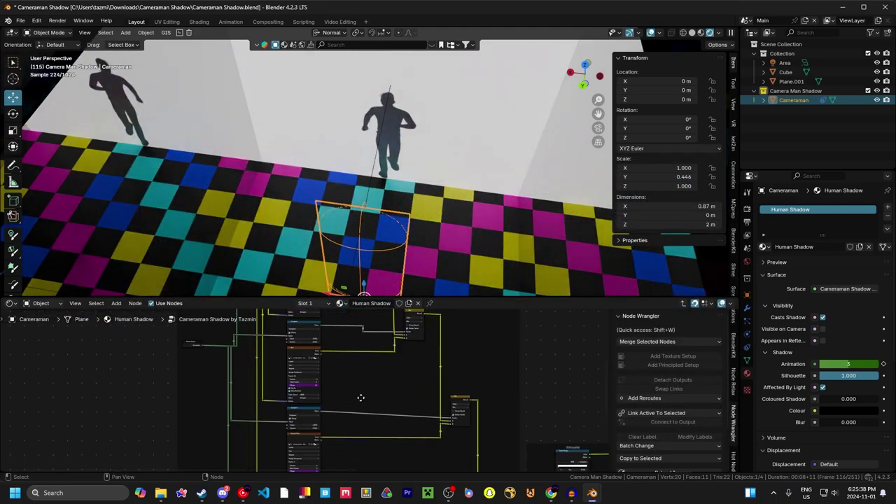
pyautogui.moveTo(360, 398)
pyautogui.mouseDown(button='middle')
pyautogui.moveTo(357, 362)
pyautogui.moveTo(360, 395)
pyautogui.mouseUp(button='middle')
pyautogui.scroll(6, 361, 404)
pyautogui.click(333, 364)
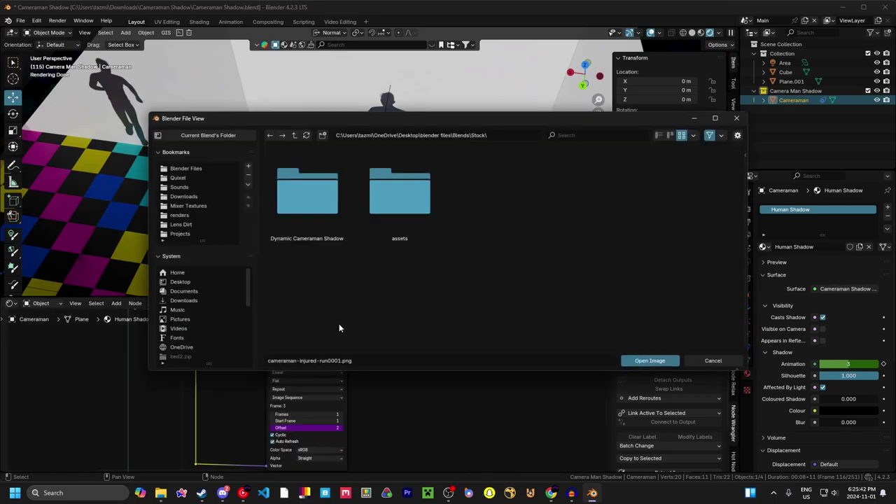
pyautogui.click(195, 301)
pyautogui.doubleClick(321, 208)
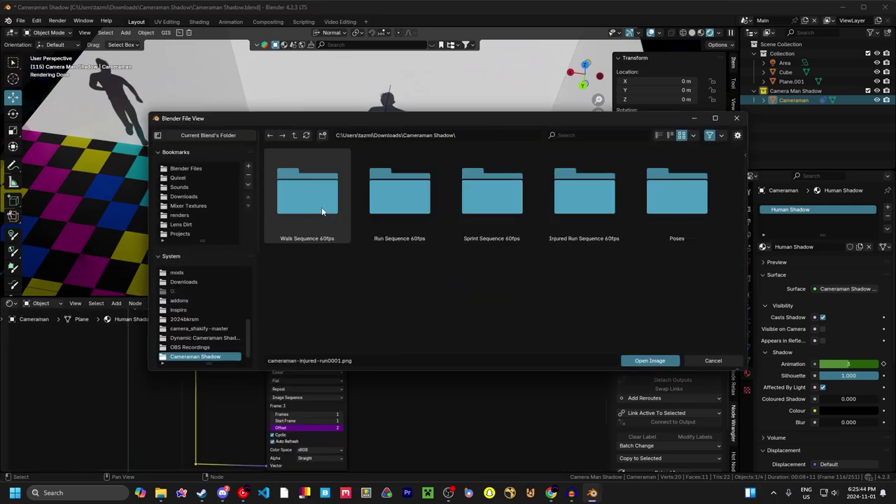
pyautogui.doubleClick(574, 190)
pyautogui.scroll(-8, 558, 331)
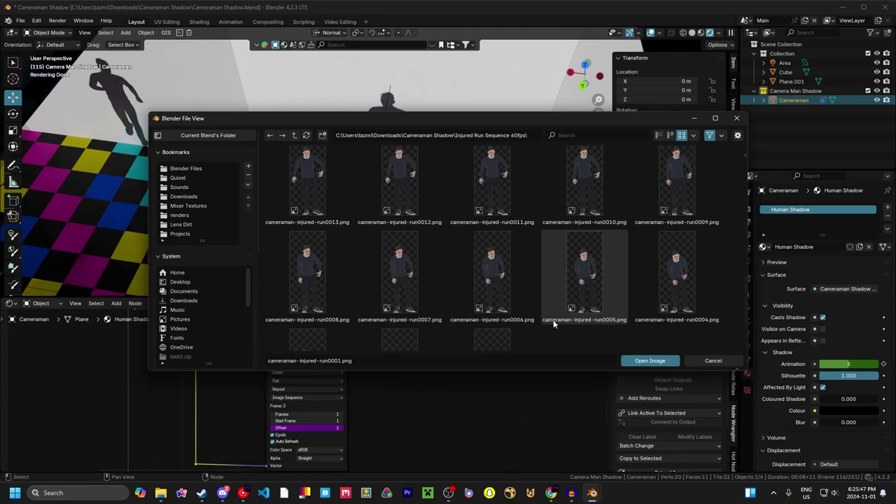
pyautogui.click(503, 306)
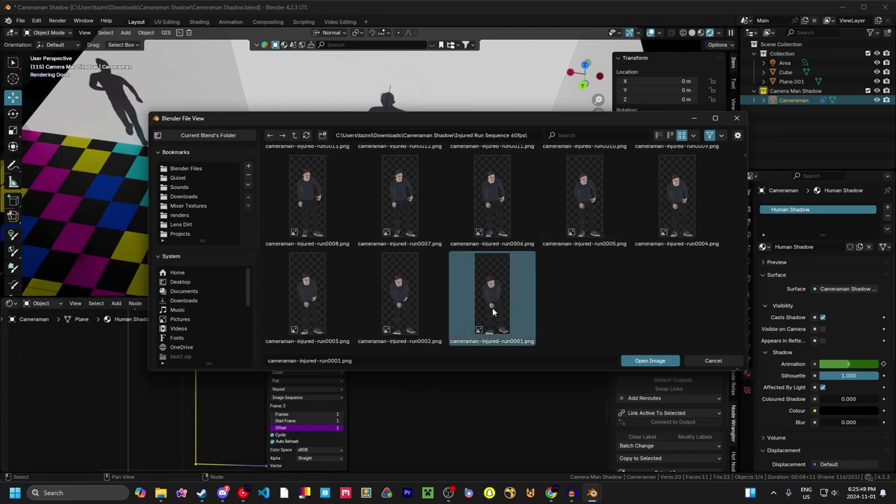
pyautogui.press('a')
pyautogui.scroll(1, 595, 336)
pyautogui.click(650, 361)
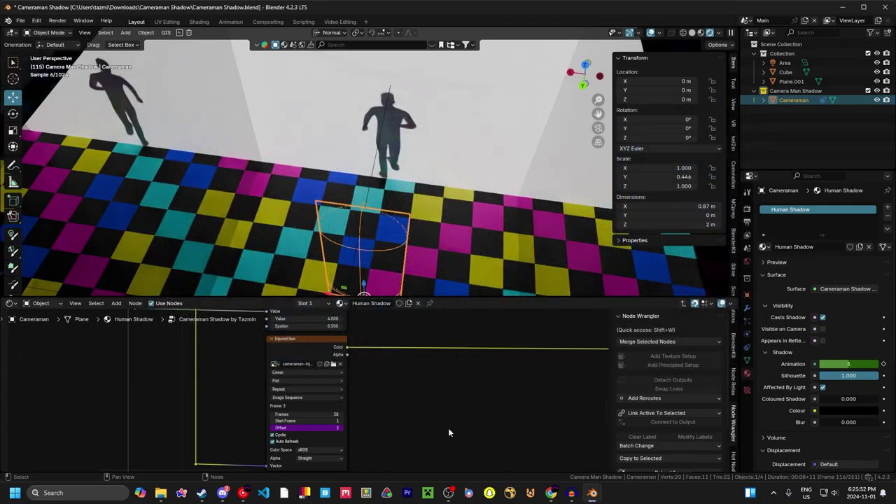
# Set the Injured Run node's frame count to 1
pyautogui.click(326, 414)
pyautogui.write('1')
pyautogui.press('Return')
# Load all frames from the Run Sequence 60fps folder, including cameraman-run0001.png, into the Sprint image node
pyautogui.scroll(-2, 327, 420)
pyautogui.moveTo(330, 451); pyautogui.dragTo(343, 378, button='middle')
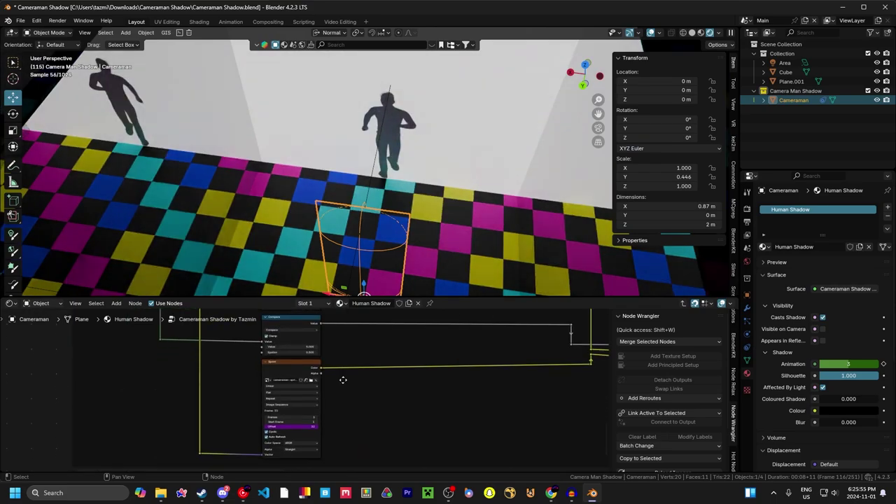
pyautogui.scroll(2, 321, 371)
pyautogui.click(316, 370)
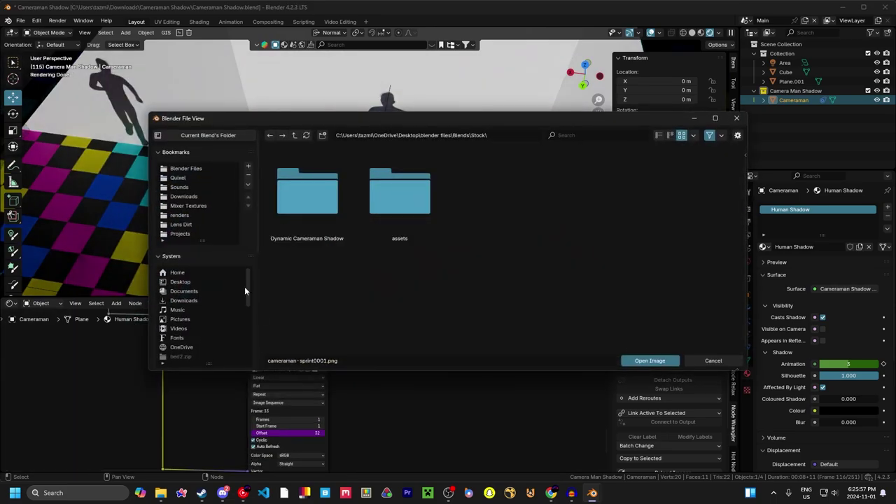
pyautogui.click(182, 300)
pyautogui.doubleClick(312, 208)
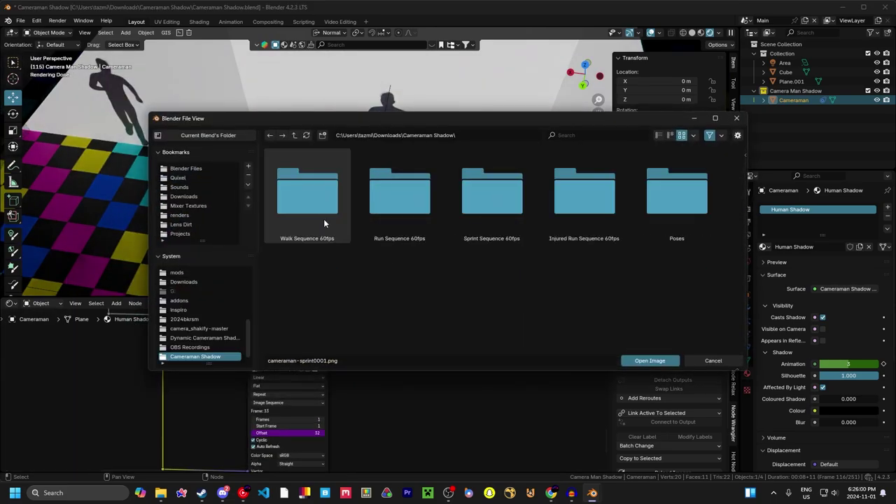
pyautogui.doubleClick(412, 201)
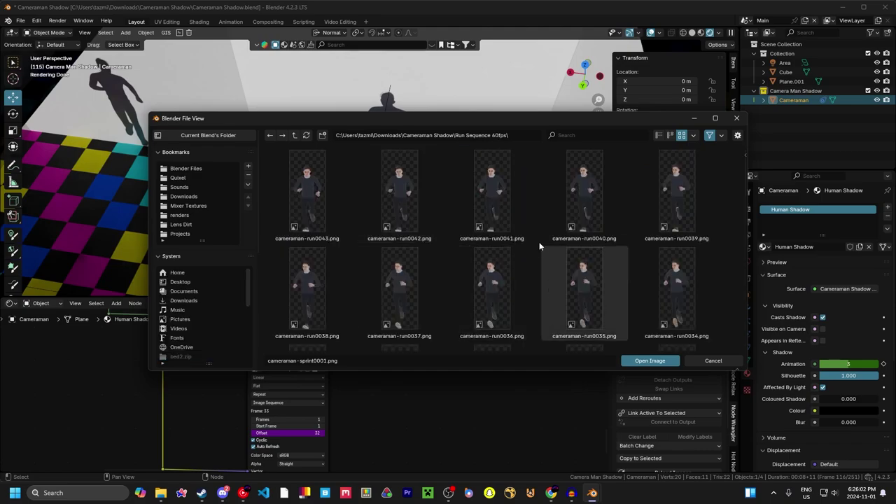
pyautogui.scroll(-10, 539, 245)
pyautogui.click(504, 307)
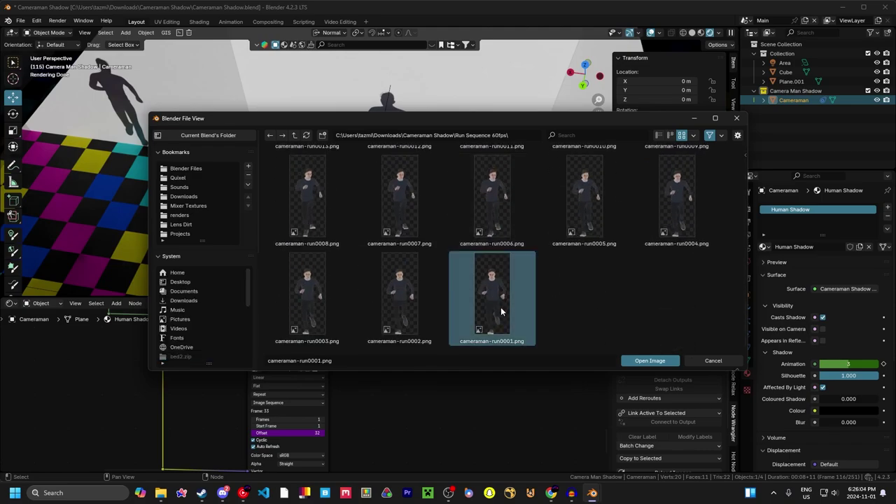
pyautogui.press('a')
pyautogui.click(634, 358)
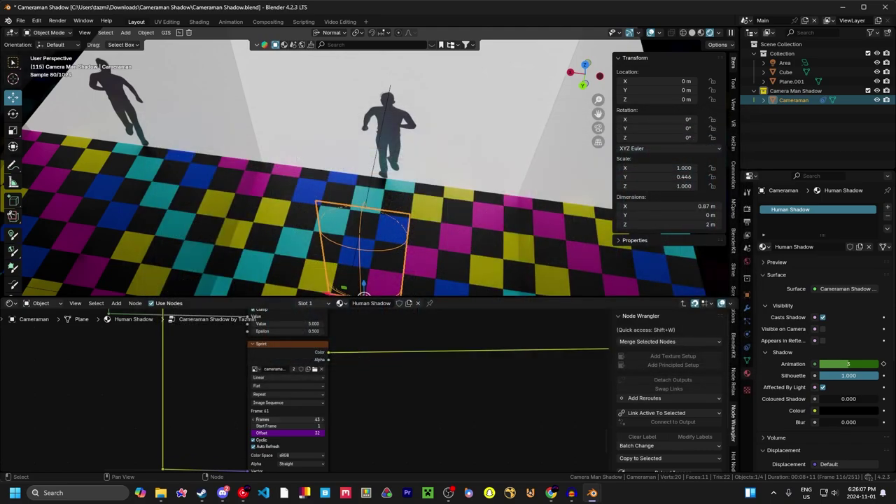
# Set the Sprint node's frame count to 1
pyautogui.doubleClick(314, 419)
pyautogui.write('1')
pyautogui.press('Return')
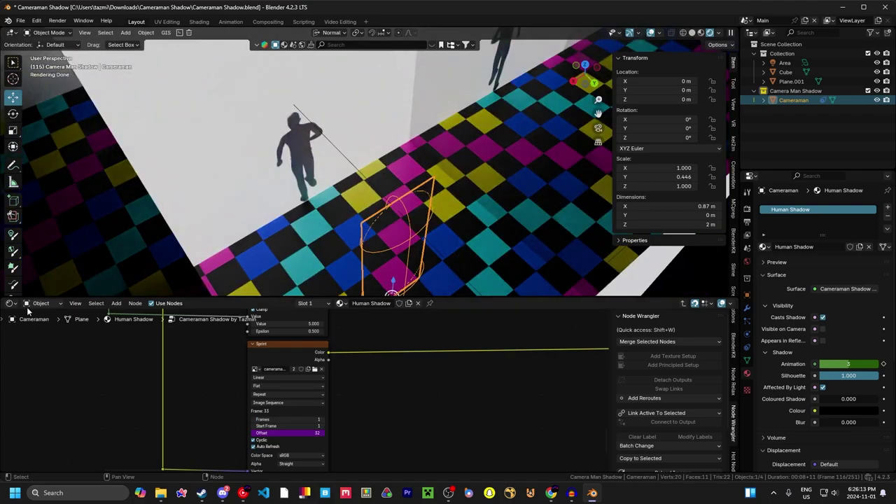
# Exit the Cameraman Shadow node group and play the animation to check the shadow cast on the wall
pyautogui.scroll(-5, 313, 366)
pyautogui.press('Tab')
pyautogui.moveTo(404, 231); pyautogui.dragTo(348, 223, button='middle')
pyautogui.press('space')
pyautogui.scroll(3, 373, 223)
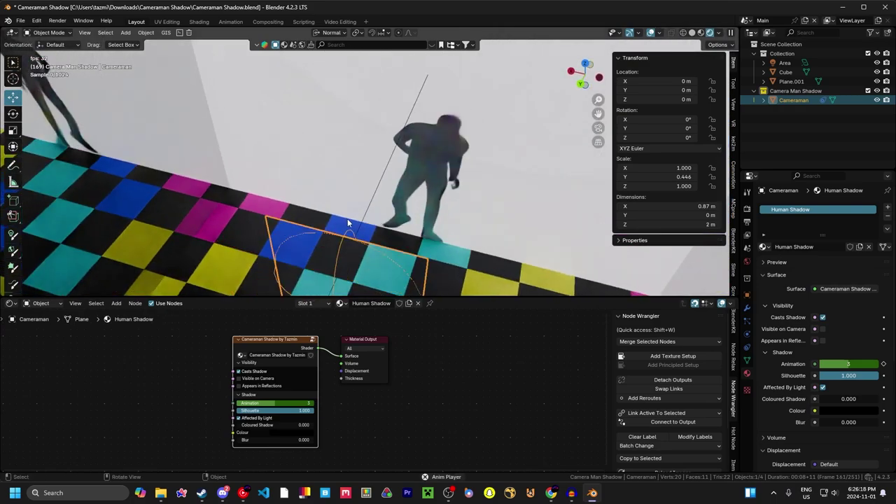
pyautogui.scroll(-4, 345, 226)
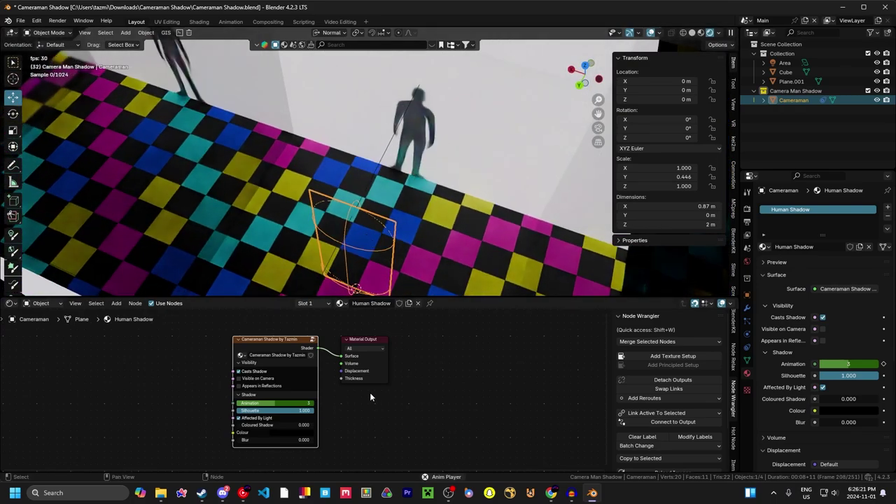
# Reopen the Cameraman Shadow node group and inspect the Walk image node's sequence settings during playback
pyautogui.press('Tab')
pyautogui.scroll(-8, 352, 407)
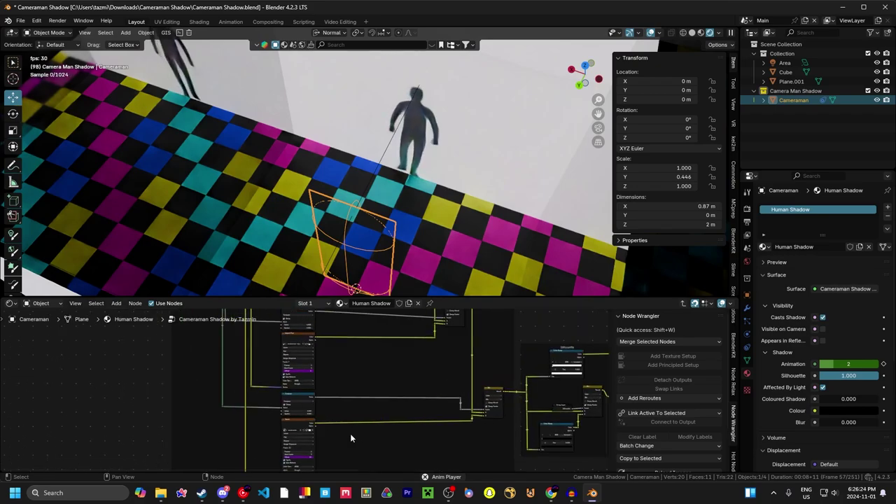
pyautogui.scroll(7, 326, 347)
pyautogui.moveTo(325, 345); pyautogui.dragTo(344, 424, button='middle')
pyautogui.moveTo(343, 331); pyautogui.dragTo(352, 442, button='middle')
pyautogui.scroll(3, 352, 418)
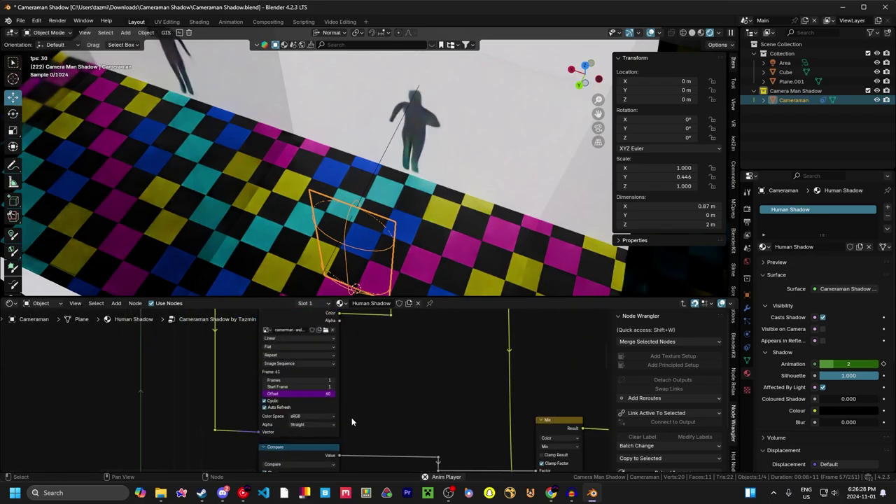
# Switch the shader editor area to an animation editor
pyautogui.click(10, 303)
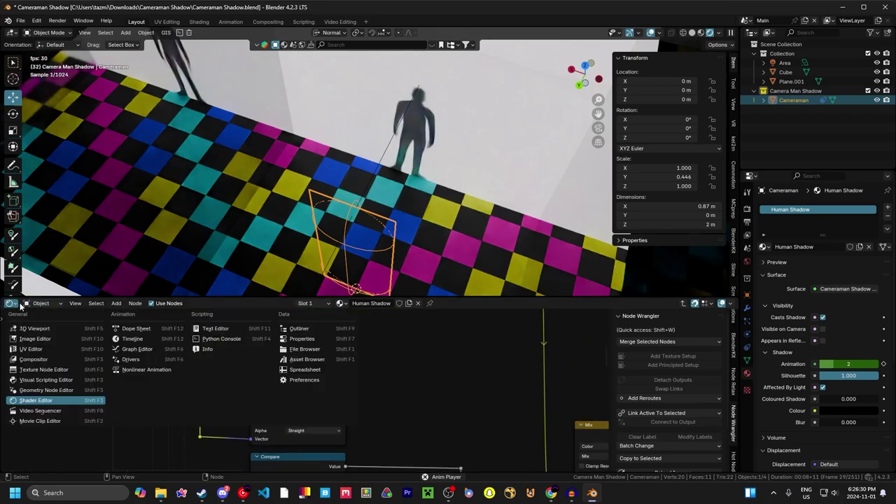
pyautogui.click(9, 302)
pyautogui.click(10, 303)
pyautogui.click(141, 345)
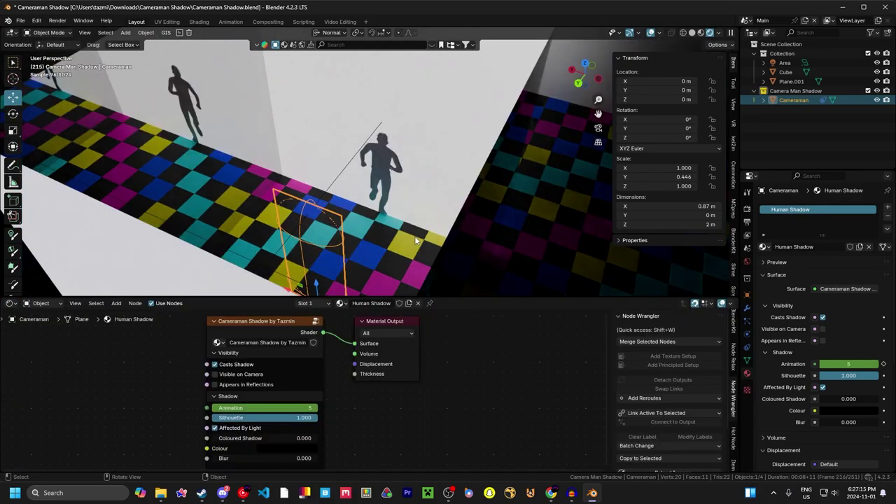
# Play the shadow animation briefly, stop it, and save the Cameraman Shadow.blend file
pyautogui.press('space')
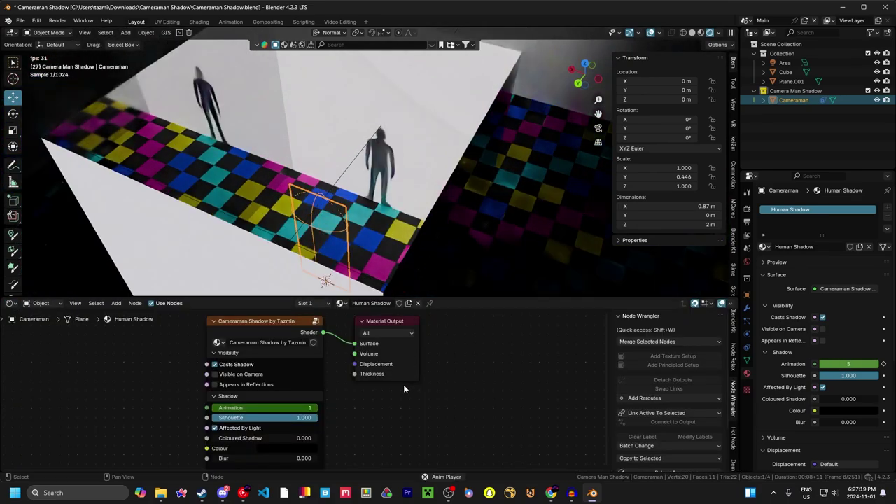
pyautogui.press('space')
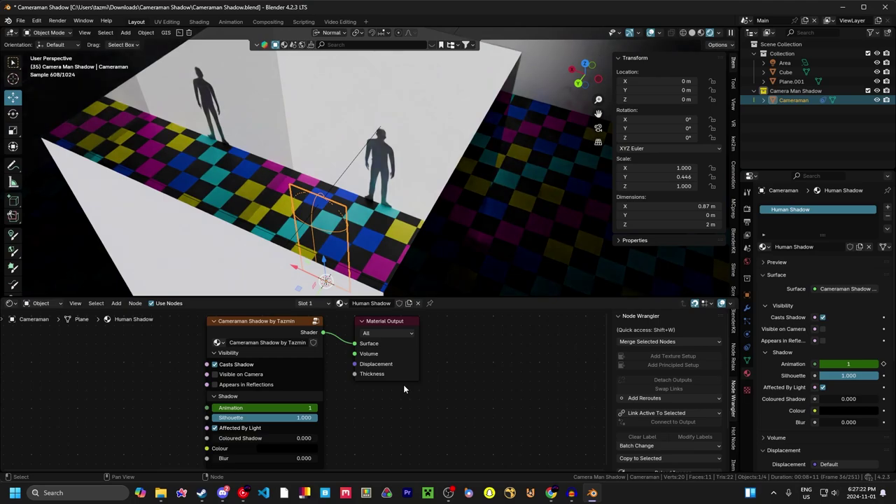
pyautogui.moveTo(387, 230); pyautogui.dragTo(379, 230, button='middle')
pyautogui.hotkey('ctrl', 's')
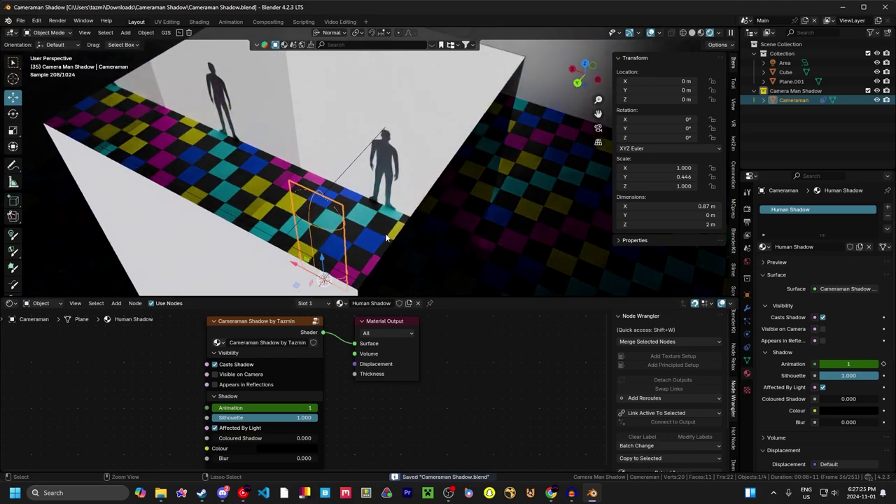
# Start a new file with the default scene and delete all of its objects
pyautogui.click(20, 20)
pyautogui.moveTo(31, 33)
pyautogui.click(129, 35)
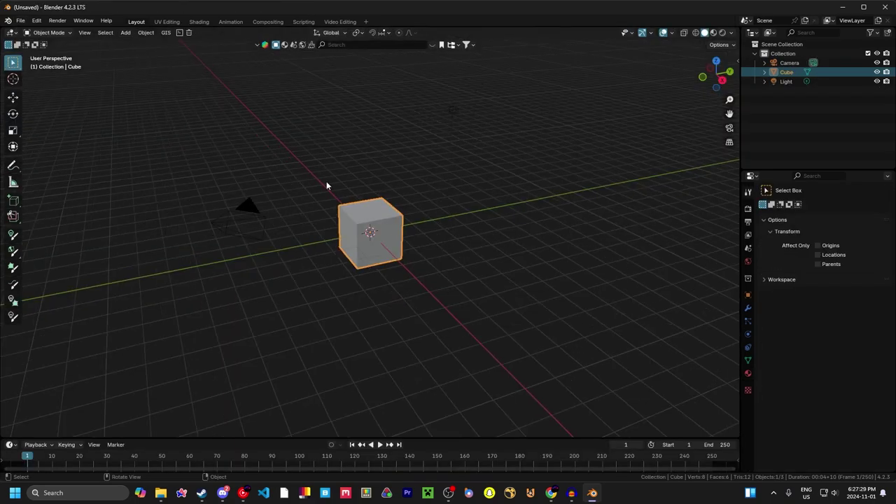
pyautogui.moveTo(326, 185); pyautogui.dragTo(359, 187, button='middle')
pyautogui.press('a')
pyautogui.press('Delete')
# Add a plane at the origin and scale it up by about 10.2 as the ground
pyautogui.hotkey('shift', 'a')
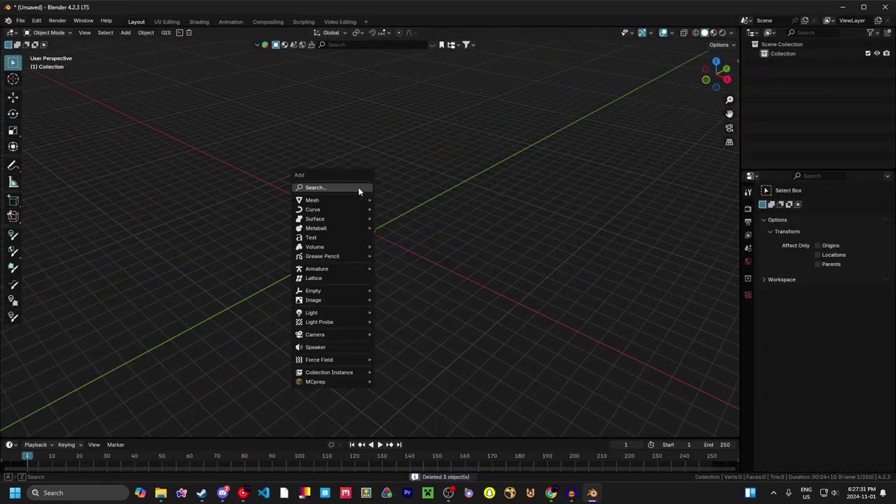
pyautogui.moveTo(351, 201)
pyautogui.click(397, 199)
pyautogui.press('s')
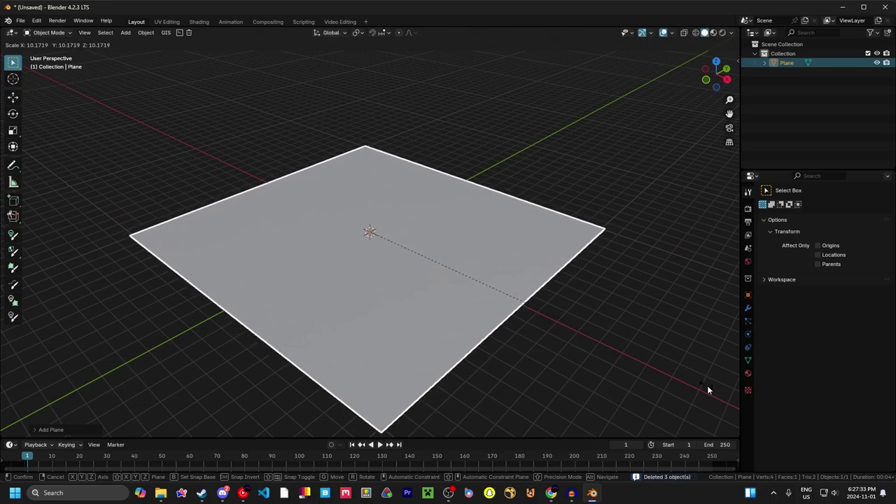
pyautogui.click(708, 387)
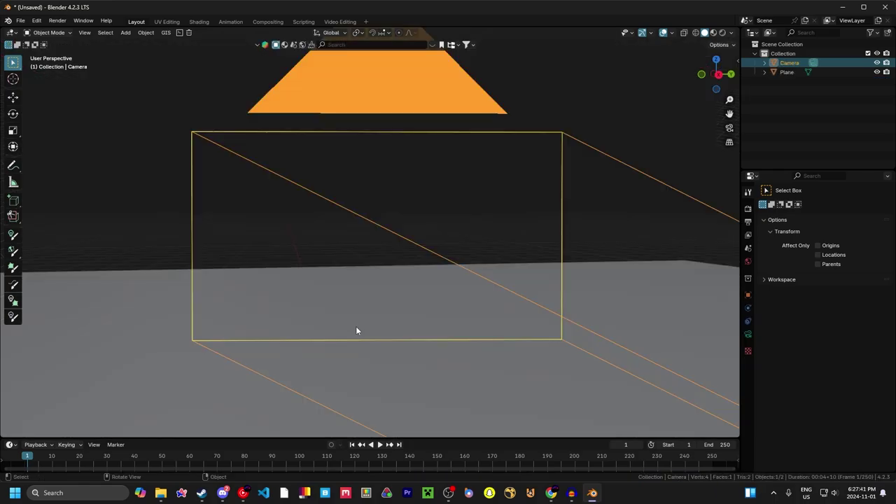
pyautogui.scroll(-5, 356, 326)
pyautogui.moveTo(356, 326); pyautogui.dragTo(431, 325, button='middle')
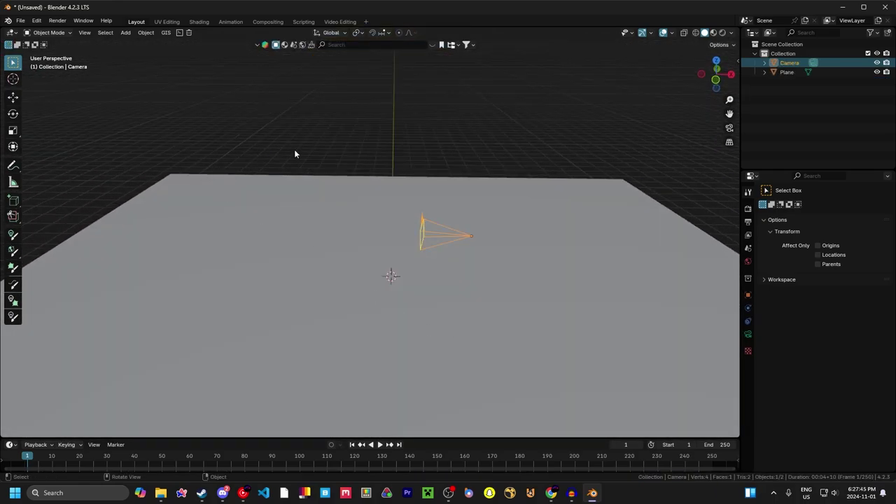
pyautogui.moveTo(295, 149); pyautogui.dragTo(331, 128, button='middle')
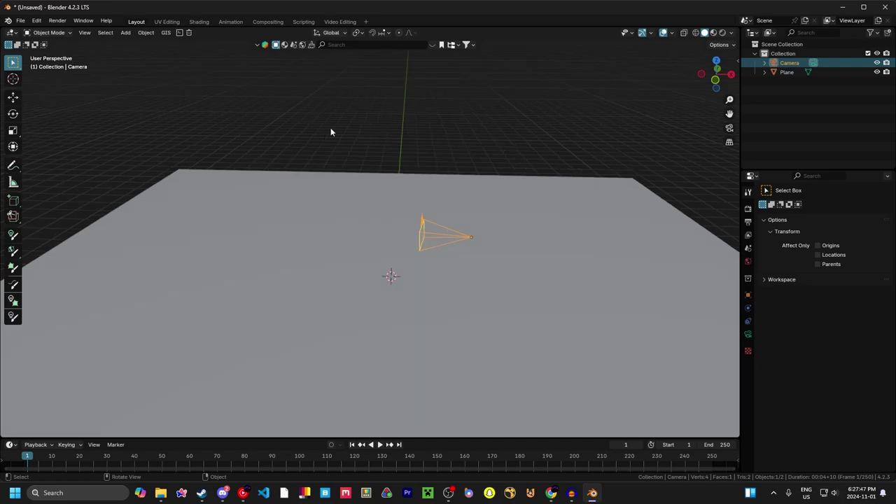
# Append the Camera Man Shadow collection from Cameraman Shadow.blend in the Downloads\Cameraman Shadow folder
pyautogui.click(21, 20)
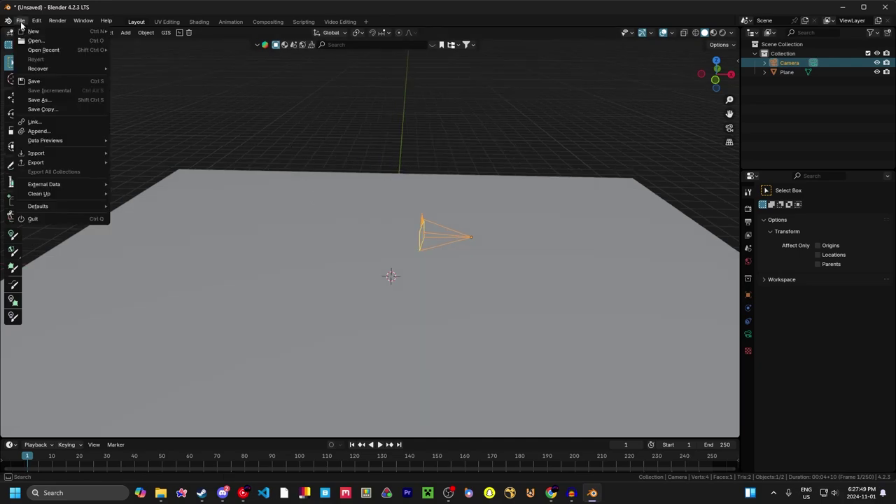
pyautogui.click(62, 129)
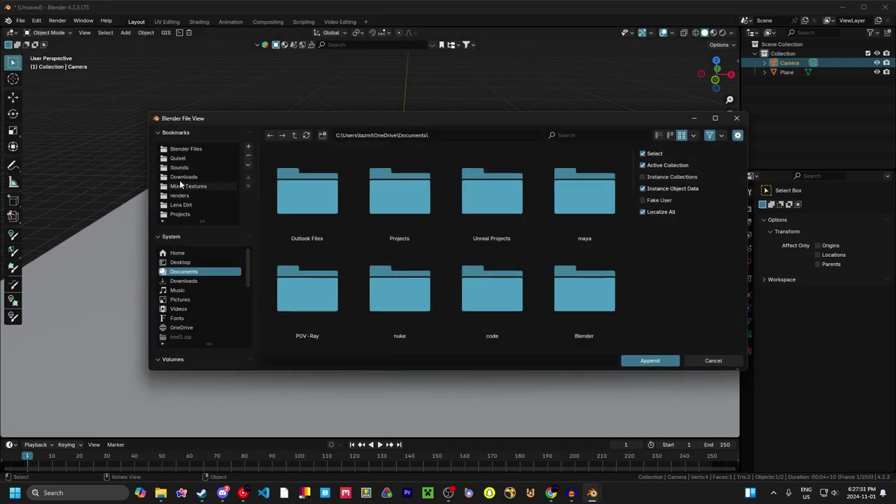
pyautogui.click(182, 177)
pyautogui.click(184, 281)
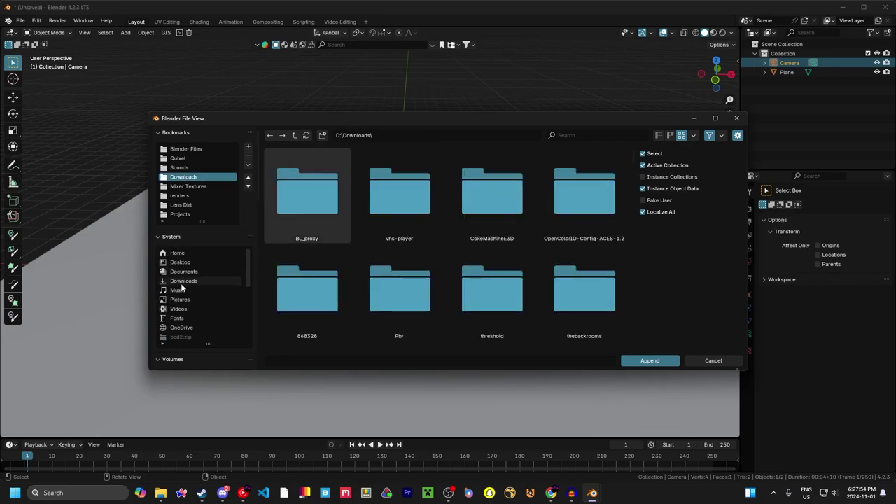
pyautogui.doubleClick(312, 210)
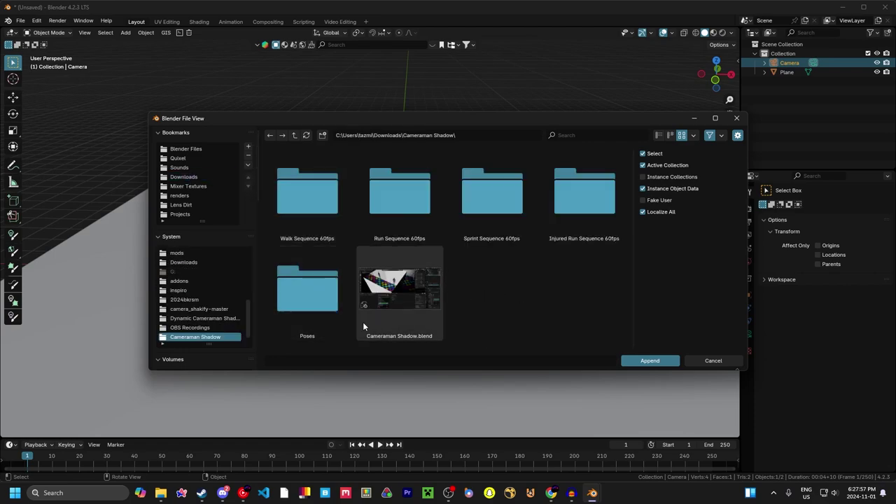
pyautogui.doubleClick(410, 299)
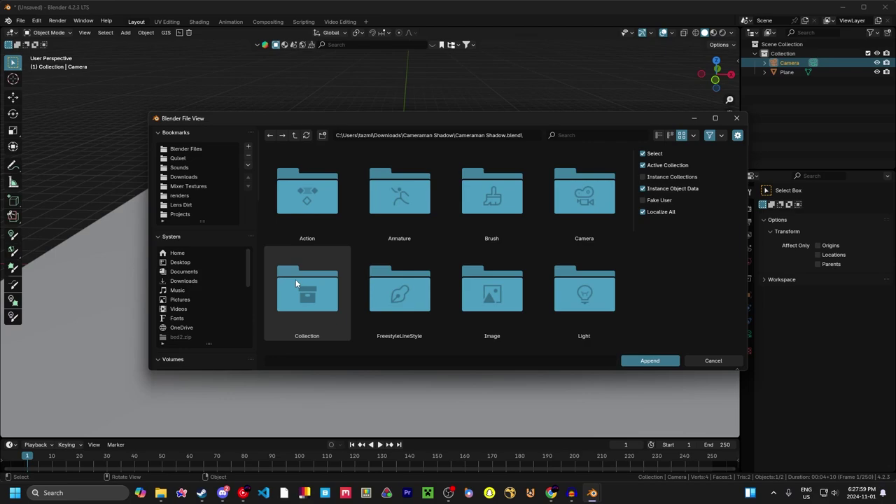
pyautogui.click(315, 282)
pyautogui.doubleClick(315, 282)
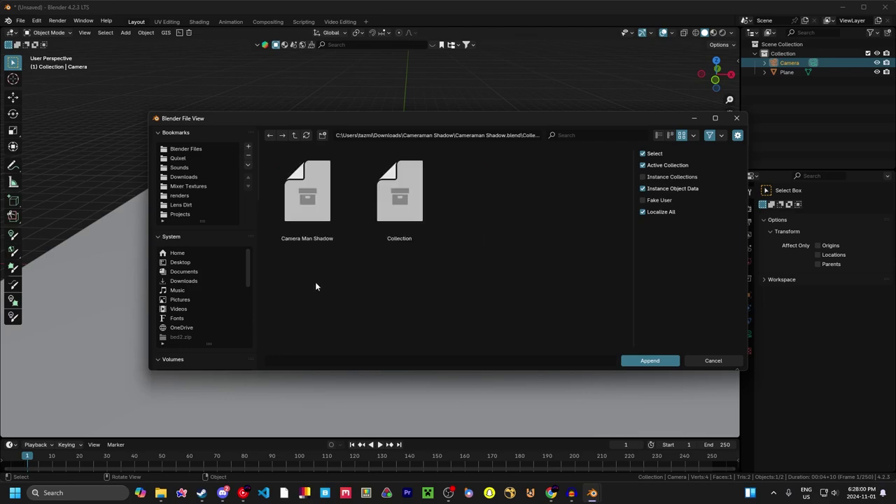
pyautogui.doubleClick(307, 188)
pyautogui.moveTo(507, 200); pyautogui.dragTo(507, 253, button='middle')
pyautogui.moveTo(419, 243); pyautogui.dragTo(512, 194, button='middle')
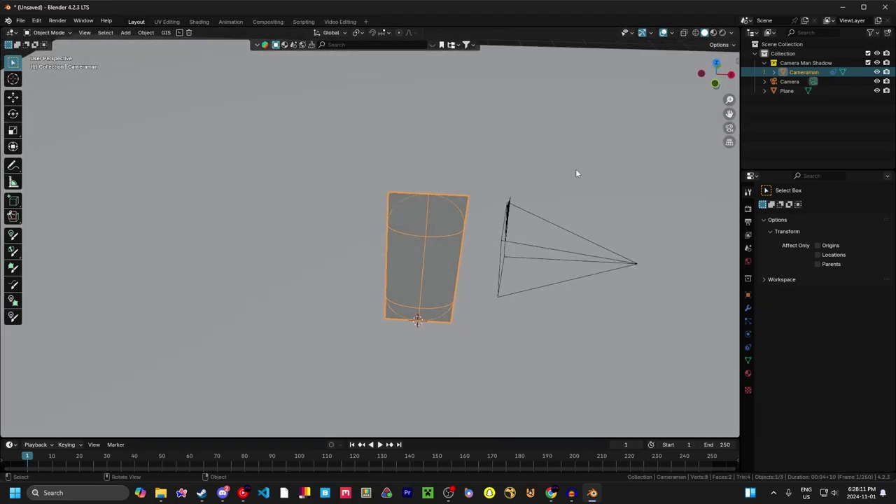
# Show the scene in Material Preview and rotate the Cameraman shadow plane about the global Z axis
pyautogui.click(714, 32)
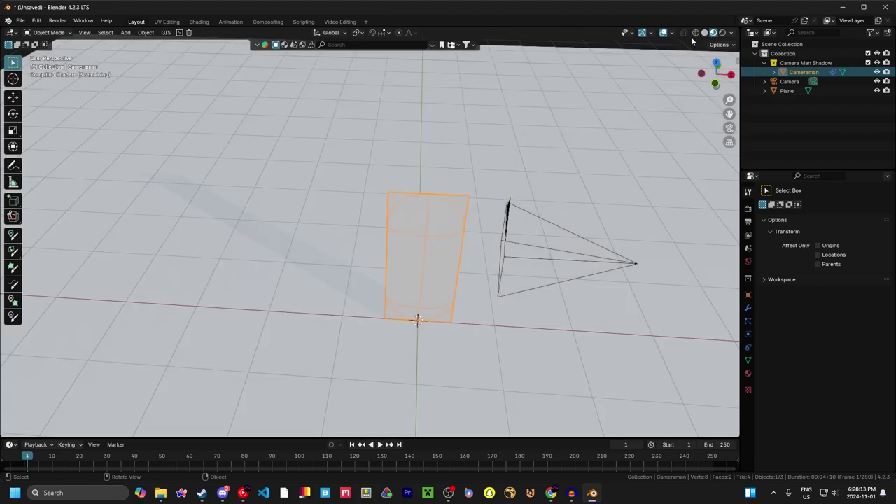
pyautogui.moveTo(456, 224)
pyautogui.mouseDown(button='middle')
pyautogui.moveTo(420, 236)
pyautogui.moveTo(450, 250)
pyautogui.mouseUp(button='middle')
pyautogui.press('r')
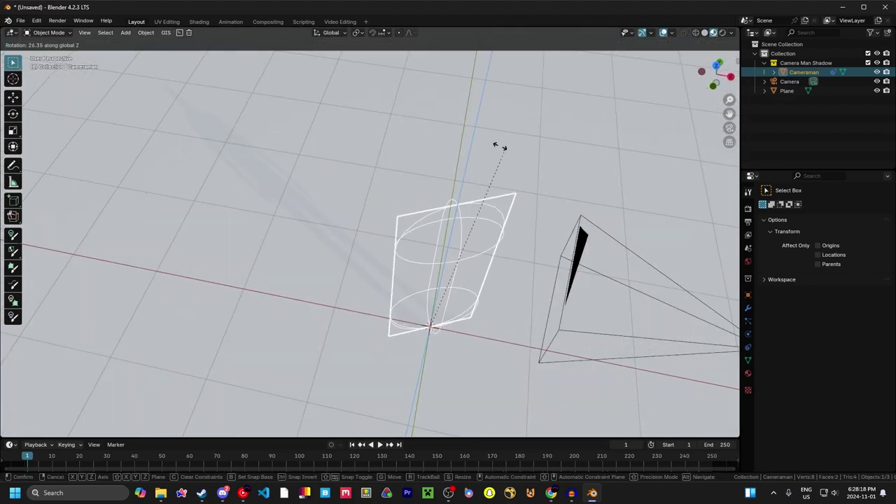
pyautogui.click(362, 136)
pyautogui.moveTo(362, 136); pyautogui.dragTo(339, 197, button='middle')
# Play the shadow animation briefly and stop it at frame 163
pyautogui.press('space')
pyautogui.press('space')
pyautogui.moveTo(330, 273)
pyautogui.mouseDown(button='middle')
pyautogui.moveTo(278, 276)
pyautogui.moveTo(330, 245)
pyautogui.moveTo(318, 259)
pyautogui.mouseUp(button='middle')
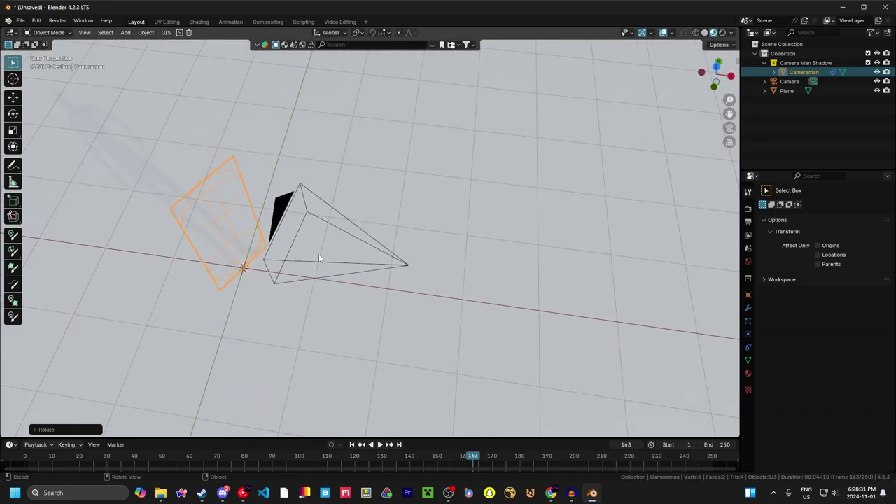
# From the top view, move the Cameraman plane about 2.4 m to just behind the camera and turn it roughly square to the camera
pyautogui.click(717, 67)
pyautogui.press('g')
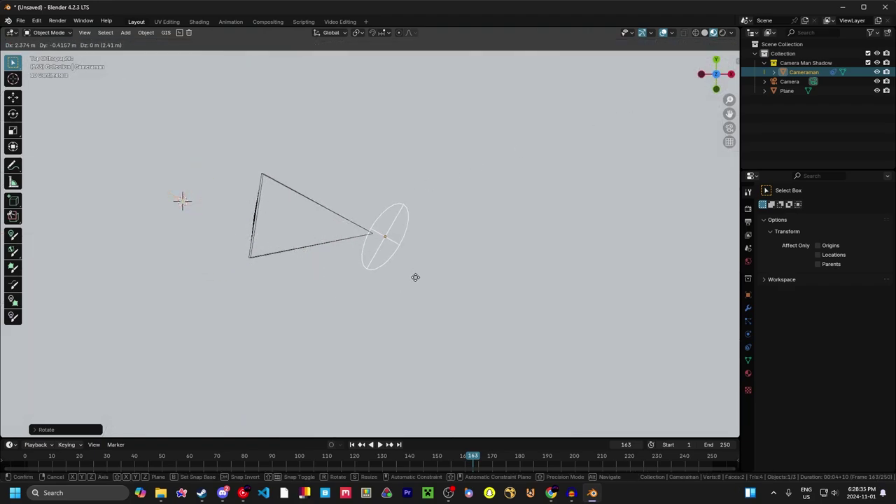
pyautogui.click(417, 278)
pyautogui.press('r')
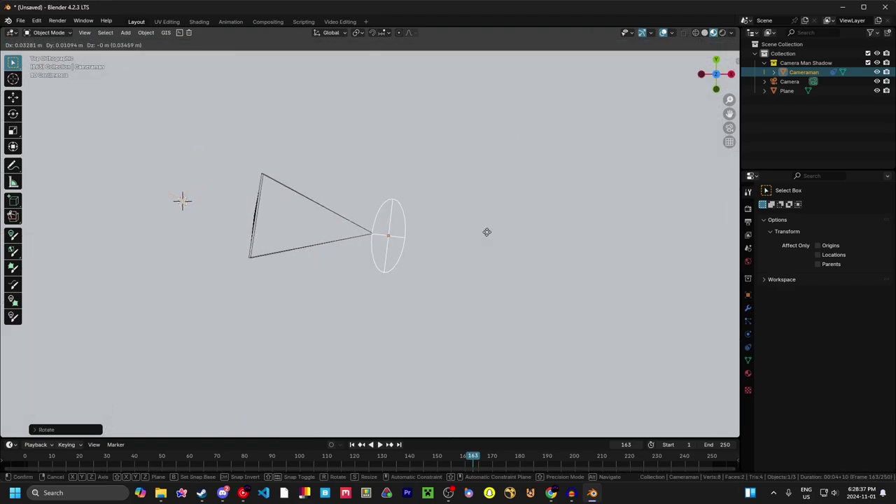
pyautogui.rightClick(481, 238)
# Copy the camera's rotation onto the Cameraman plane with the Copy Attributes menu
pyautogui.moveTo(479, 241); pyautogui.dragTo(333, 203, button='middle')
pyautogui.keyDown('shift'); pyautogui.click(334, 204); pyautogui.keyUp('shift')
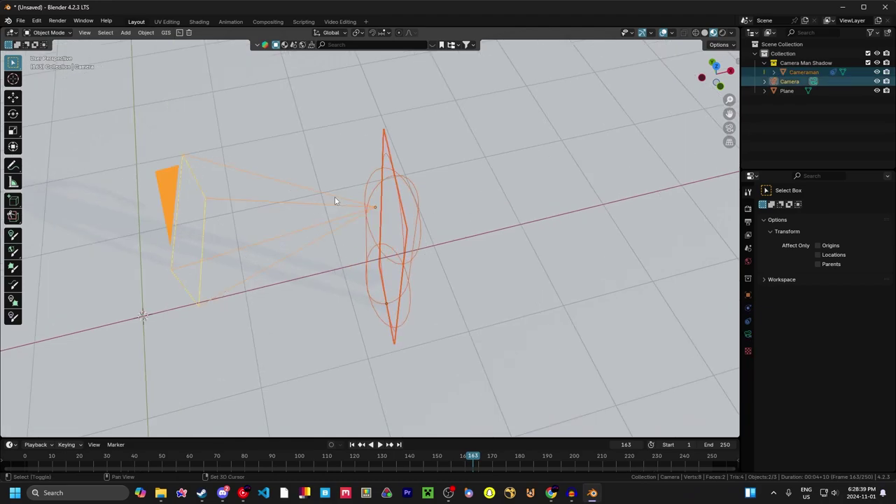
pyautogui.hotkey('ctrl', 'c')
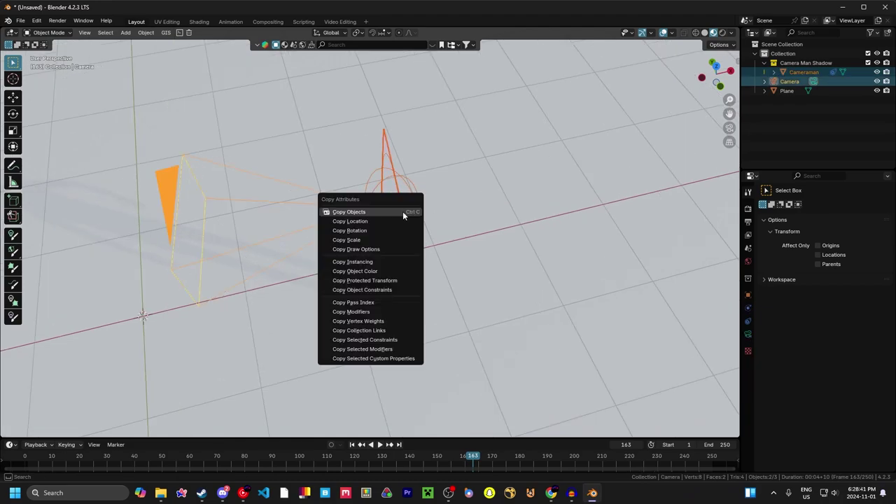
pyautogui.click(373, 233)
pyautogui.moveTo(374, 232); pyautogui.dragTo(467, 213, button='middle')
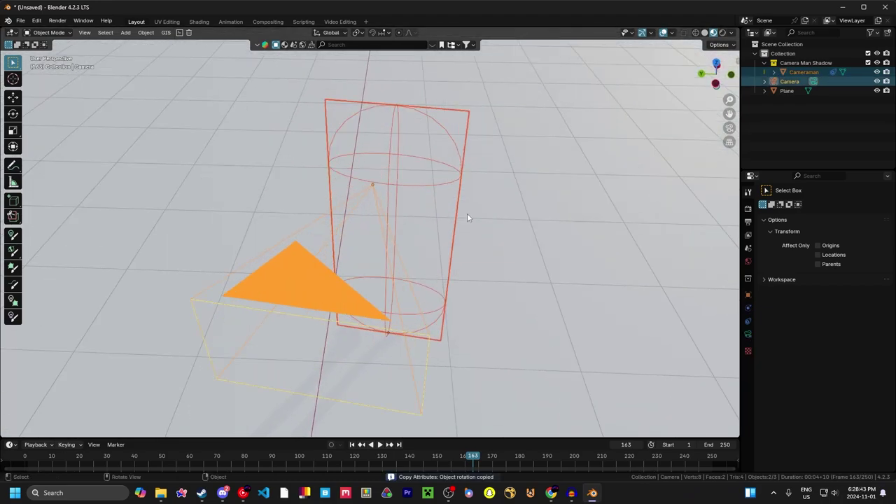
# Set the transform orientation to Normal and slide the Cameraman plane along its normal axis, keeping it behind the camera
pyautogui.scroll(1, 467, 213)
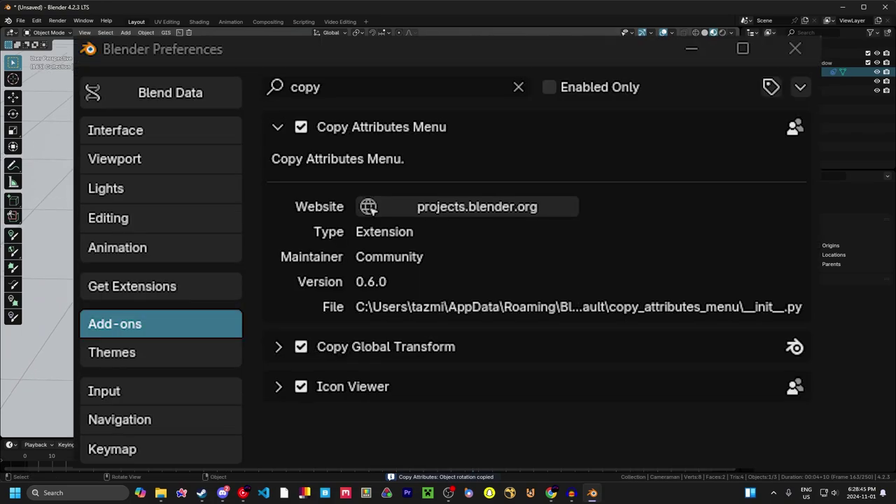
pyautogui.click(329, 33)
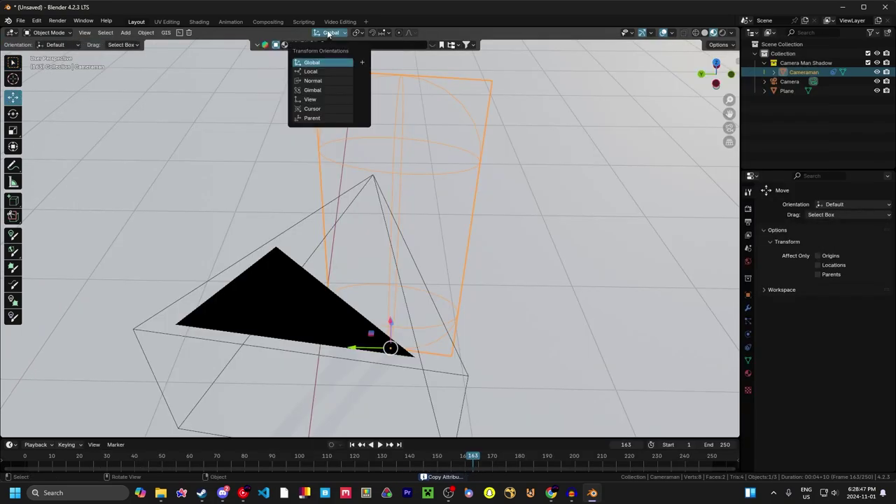
pyautogui.click(320, 82)
pyautogui.moveTo(403, 175); pyautogui.dragTo(441, 217, button='middle')
pyautogui.moveTo(359, 289); pyautogui.dragTo(334, 285)
pyautogui.moveTo(441, 283); pyautogui.dragTo(354, 278, button='middle')
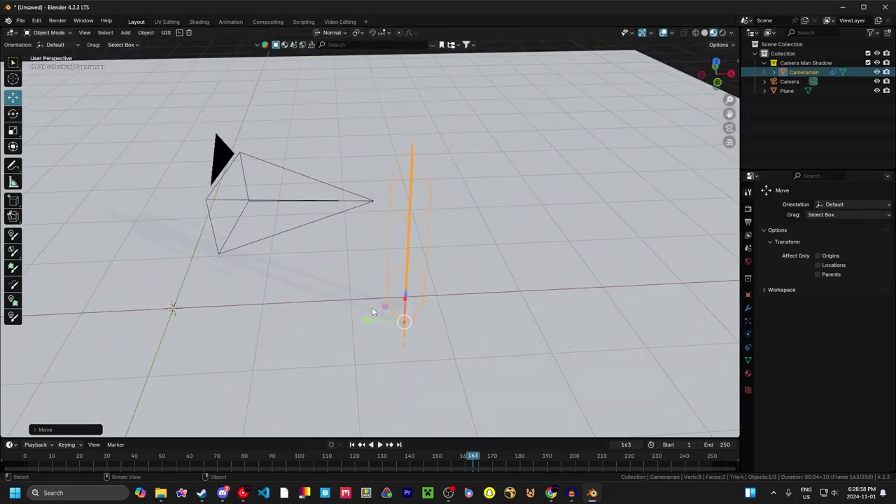
pyautogui.moveTo(376, 319); pyautogui.dragTo(352, 257, button='middle')
# Add a plain axes empty at the world origin and raise it along Z to about 1.43 m, roughly camera height
pyautogui.hotkey('shift', 'a')
pyautogui.moveTo(172, 144)
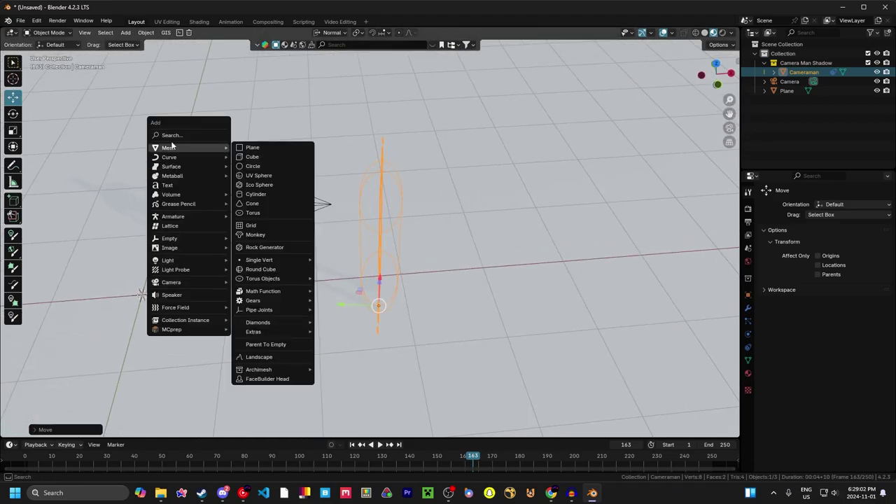
pyautogui.press('Escape')
pyautogui.hotkey('shift', 'a')
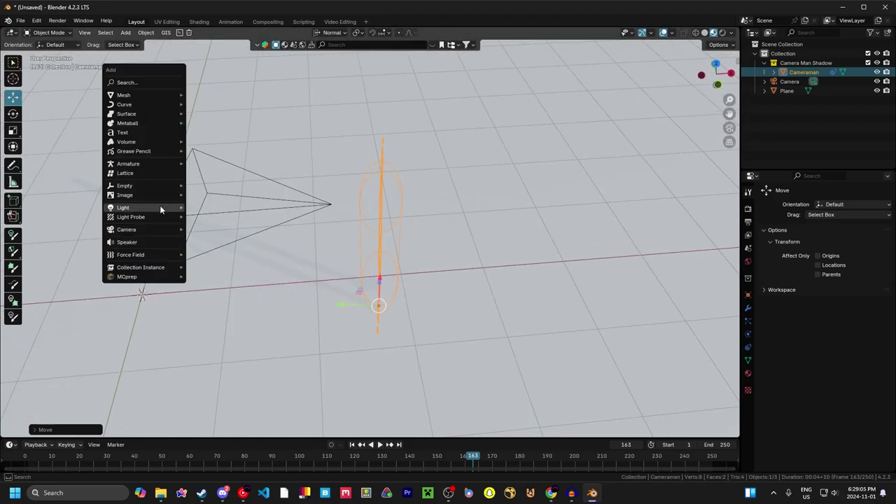
pyautogui.moveTo(159, 185)
pyautogui.click(206, 185)
pyautogui.keyDown('shift'); pyautogui.moveTo(205, 272); pyautogui.dragTo(286, 260, button='middle'); pyautogui.keyUp('shift')
pyautogui.press('g')
pyautogui.press('z')
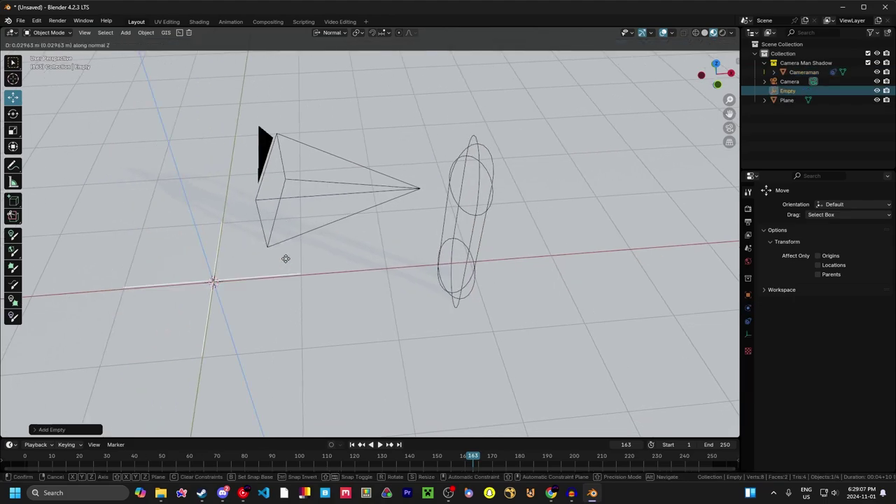
pyautogui.click(266, 169)
pyautogui.moveTo(263, 178); pyautogui.dragTo(343, 185, button='middle')
pyautogui.keyDown('shift'); pyautogui.click(344, 186); pyautogui.keyUp('shift')
pyautogui.keyDown('shift'); pyautogui.click(457, 188); pyautogui.keyUp('shift')
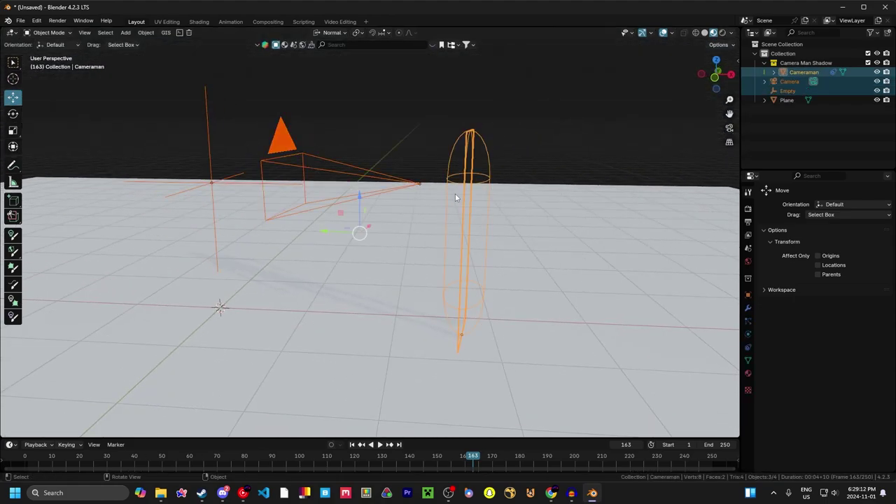
pyautogui.press('ctrl+KP_0')
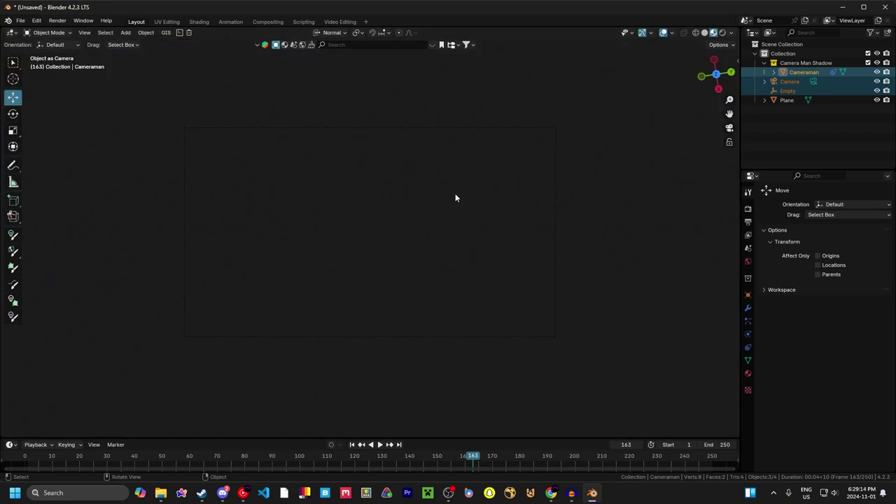
pyautogui.press('KP_0')
pyautogui.click(145, 32)
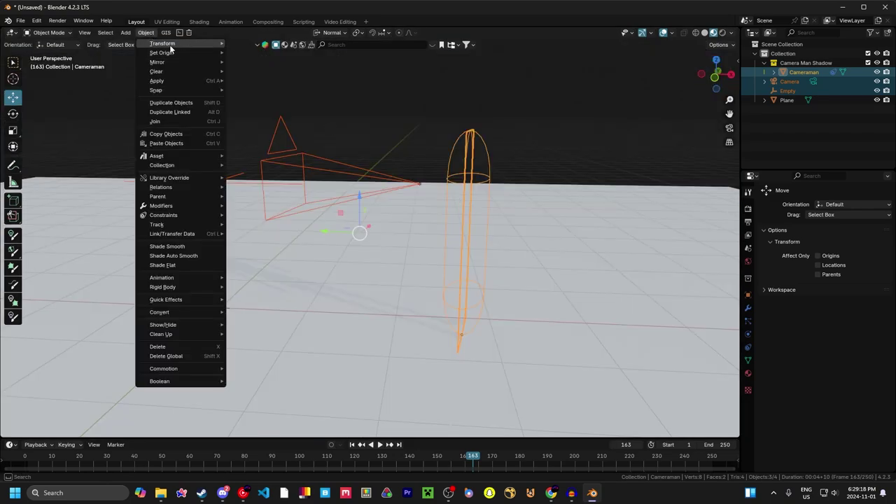
pyautogui.moveTo(163, 43)
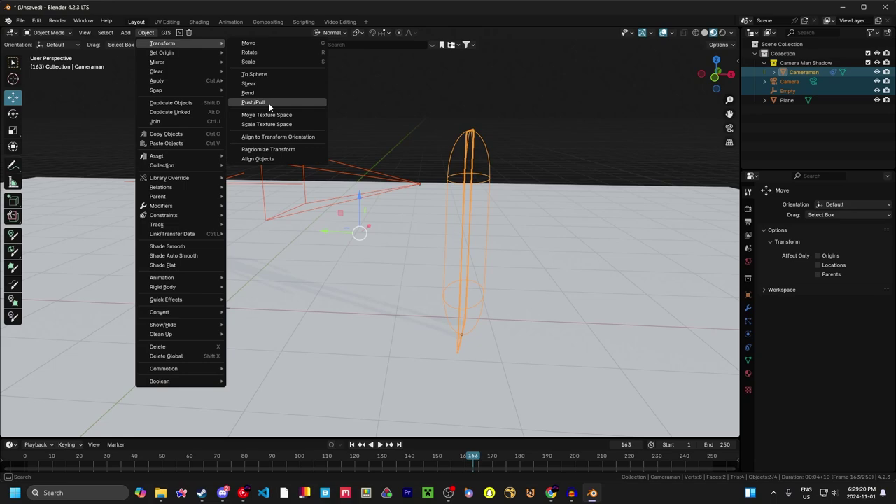
pyautogui.click(352, 145)
# Put the Cameraman plane at the world origin and the camera at X -0.3773 m, Y 0 m, with rotation 90°, 0°, 90°
pyautogui.click(336, 160)
pyautogui.press('n')
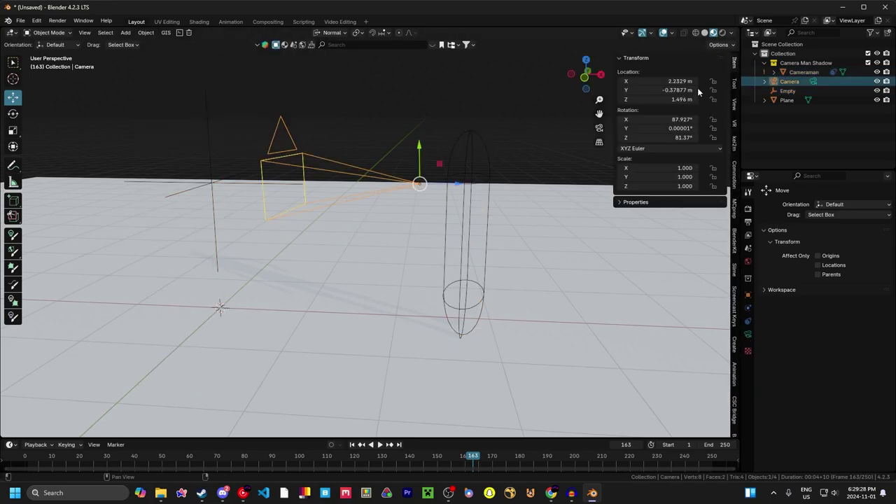
pyautogui.click(488, 146)
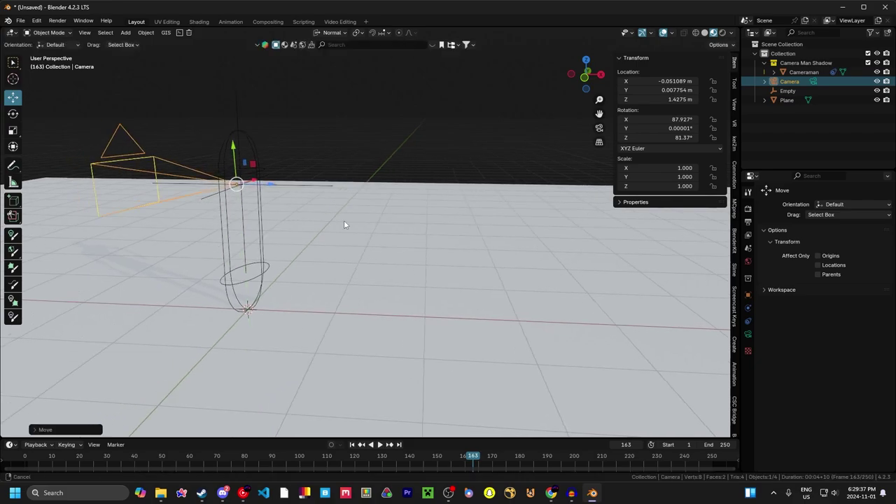
pyautogui.moveTo(344, 220); pyautogui.dragTo(429, 199)
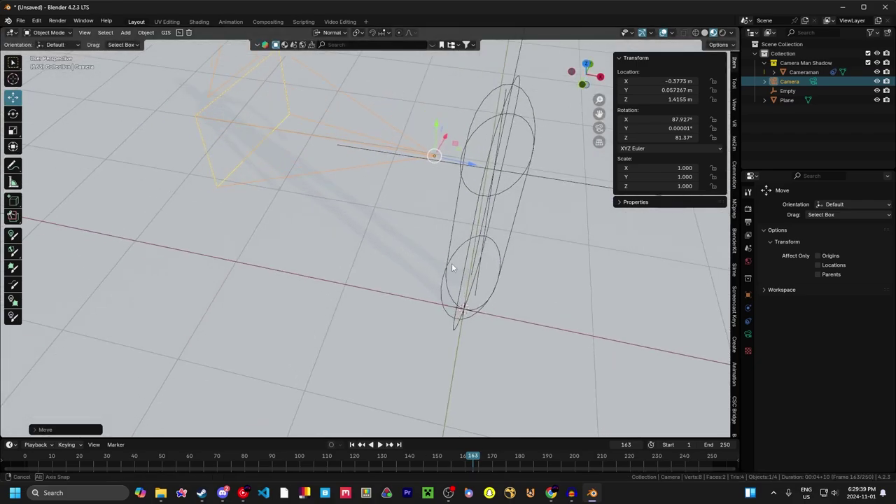
pyautogui.moveTo(452, 263); pyautogui.dragTo(412, 254, button='middle')
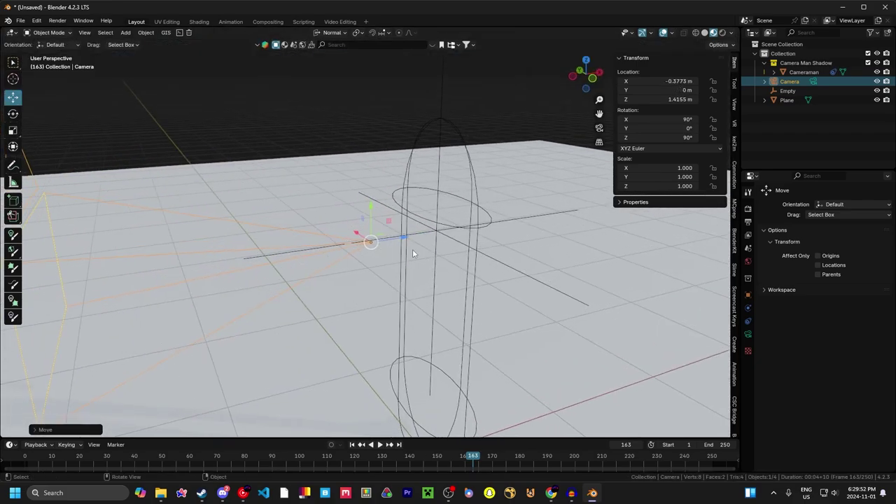
# Parent the camera and the Cameraman plane to the empty with the Object option
pyautogui.keyDown('shift'); pyautogui.click(439, 181); pyautogui.keyUp('shift')
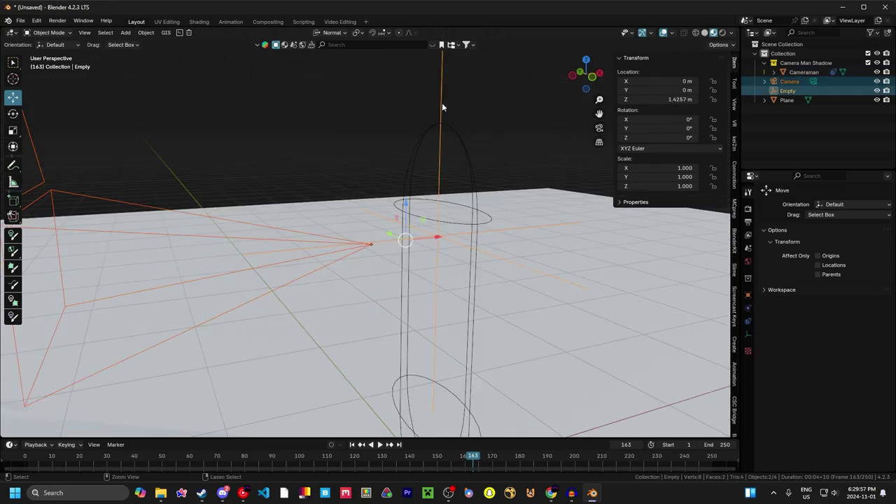
pyautogui.hotkey('ctrl', 'p')
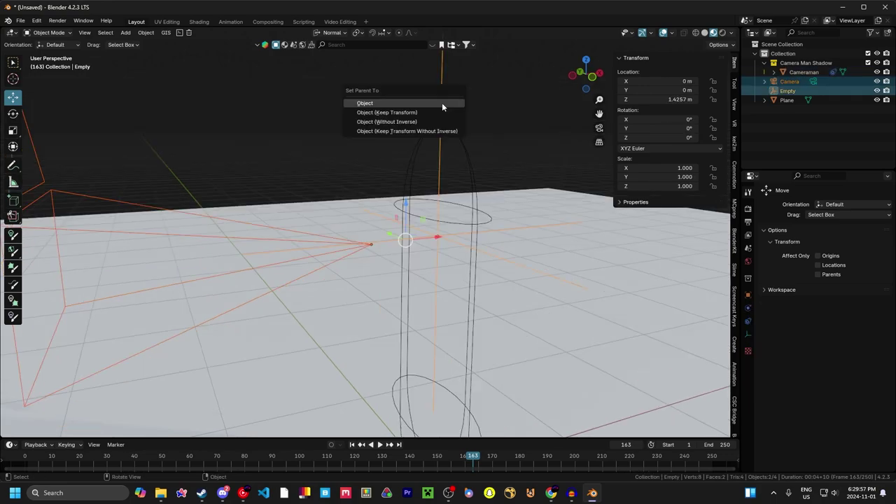
pyautogui.click(442, 102)
pyautogui.click(478, 154)
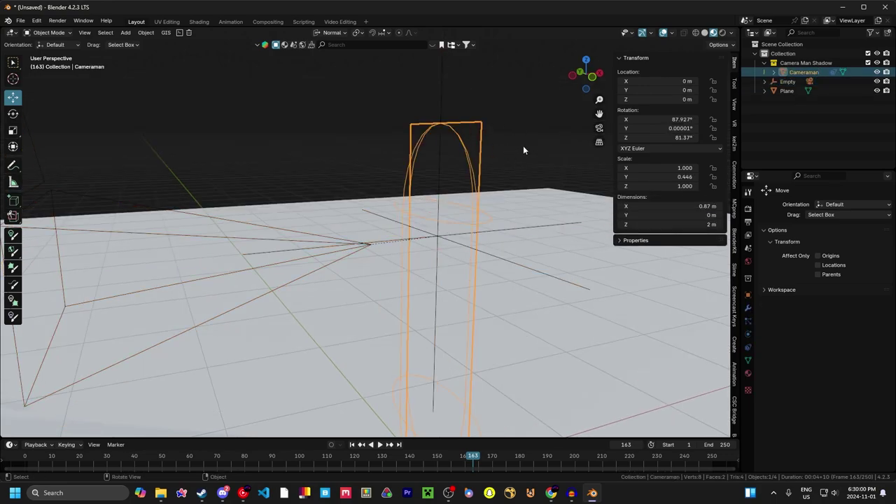
pyautogui.keyDown('shift'); pyautogui.click(438, 104); pyautogui.keyUp('shift')
pyautogui.hotkey('ctrl', 'p')
pyautogui.click(439, 104)
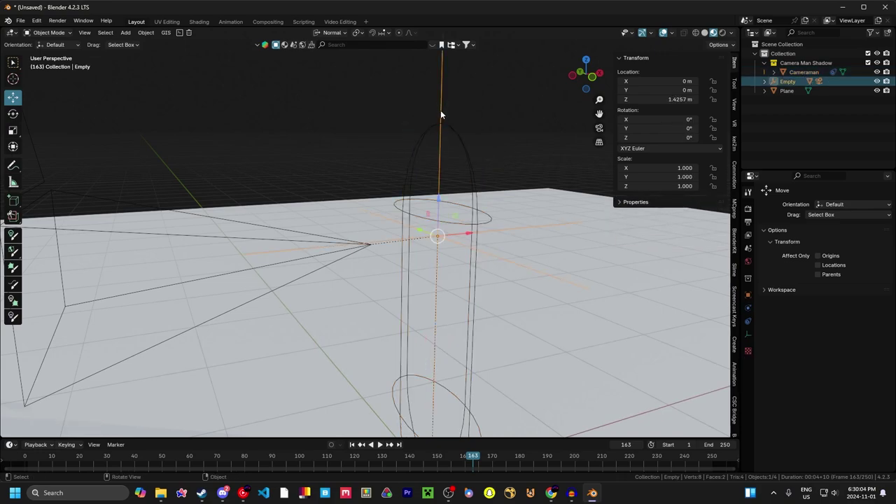
# Try rotating the empty about its Z axis to test how the parented camera and shadow plane follow
pyautogui.moveTo(440, 110); pyautogui.dragTo(528, 255, button='middle')
pyautogui.press('r')
pyautogui.press('z')
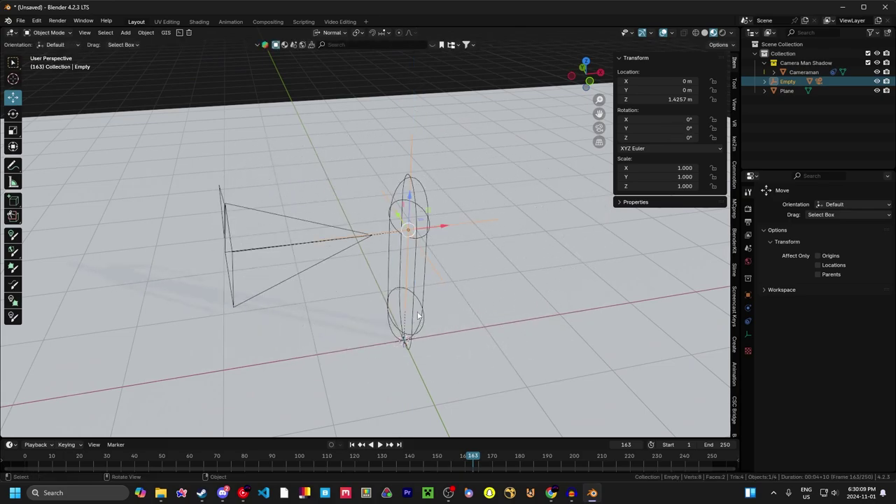
pyautogui.press('z')
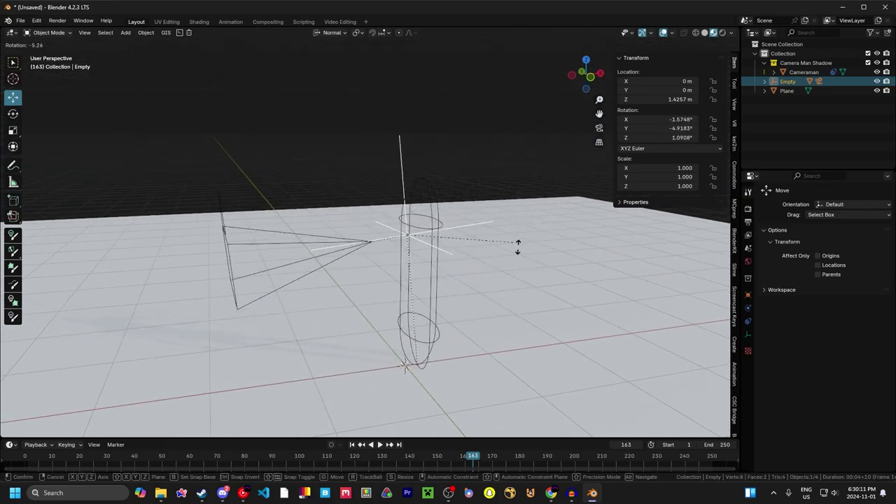
pyautogui.rightClick(493, 228)
pyautogui.moveTo(494, 229); pyautogui.dragTo(535, 264, button='middle')
pyautogui.press('r')
pyautogui.press('z')
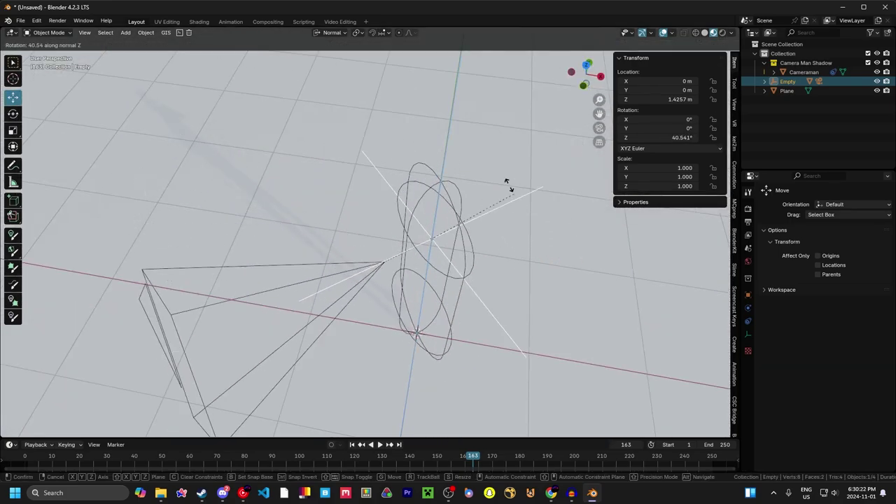
pyautogui.rightClick(474, 223)
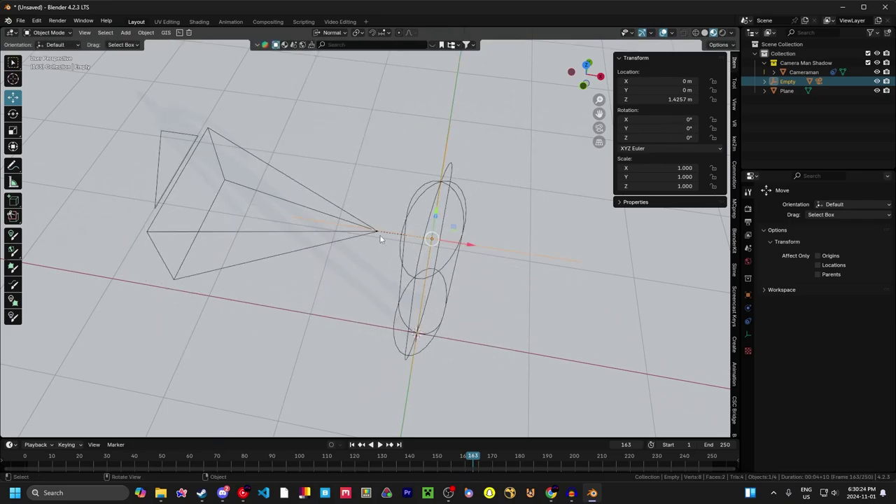
# Try tilting the empty about its X and Y axes to test how the shadow plane behaves
pyautogui.click(320, 197)
pyautogui.moveTo(381, 216); pyautogui.dragTo(305, 178, button='middle')
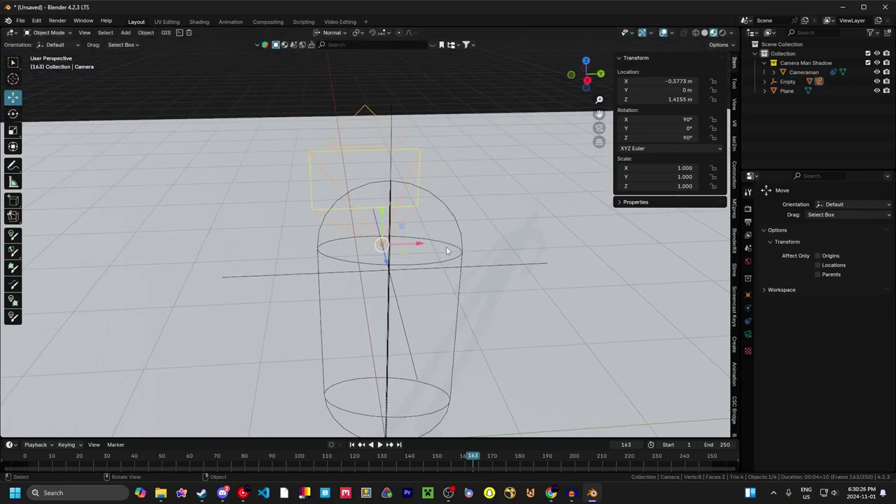
pyautogui.click(468, 266)
pyautogui.press('r')
pyautogui.press('x')
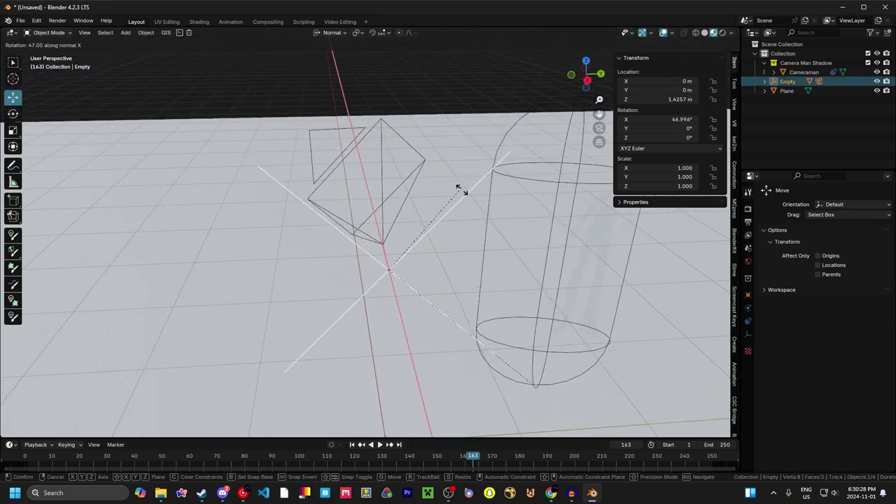
pyautogui.press('y')
pyautogui.rightClick(465, 257)
# Select the Cameraman shadow plane and dismiss the save dialog without saving the file
pyautogui.moveTo(457, 234); pyautogui.dragTo(515, 228, button='middle')
pyautogui.click(316, 217)
pyautogui.moveTo(399, 225); pyautogui.dragTo(348, 218, button='middle')
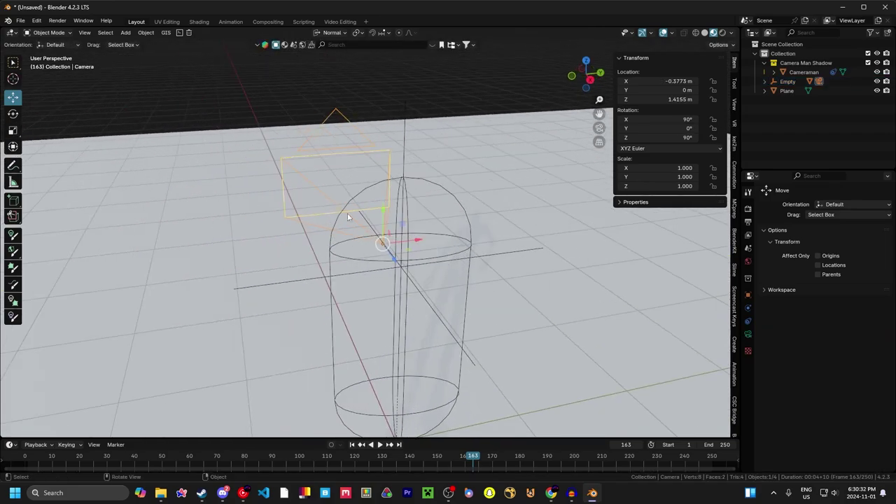
pyautogui.moveTo(471, 214); pyautogui.dragTo(470, 271, button='middle')
pyautogui.click(422, 233)
pyautogui.hotkey('ctrl', 's')
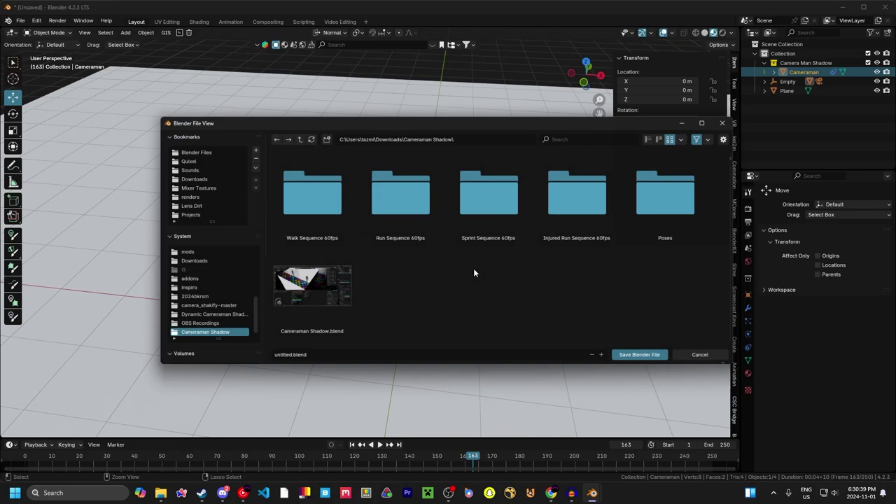
pyautogui.click(739, 120)
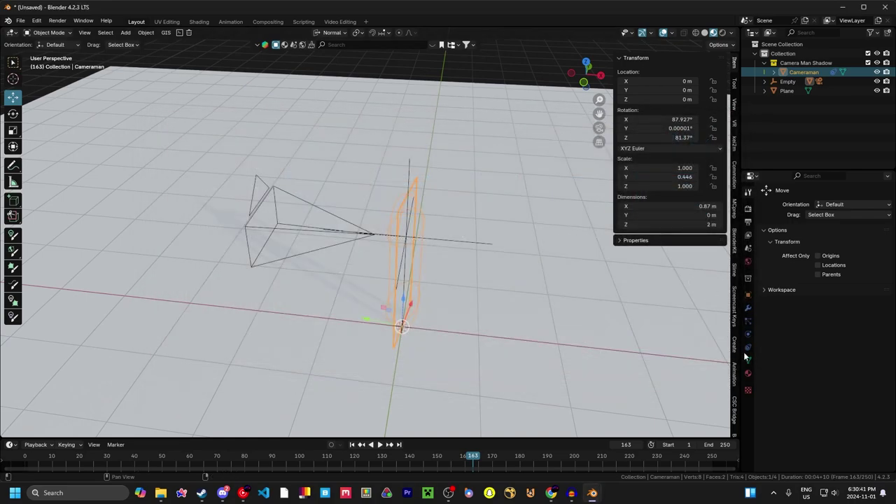
# Examine the empty and the Cameraman shadow plane from several angles, finishing with the plane selected
pyautogui.moveTo(542, 315); pyautogui.dragTo(524, 336, button='middle')
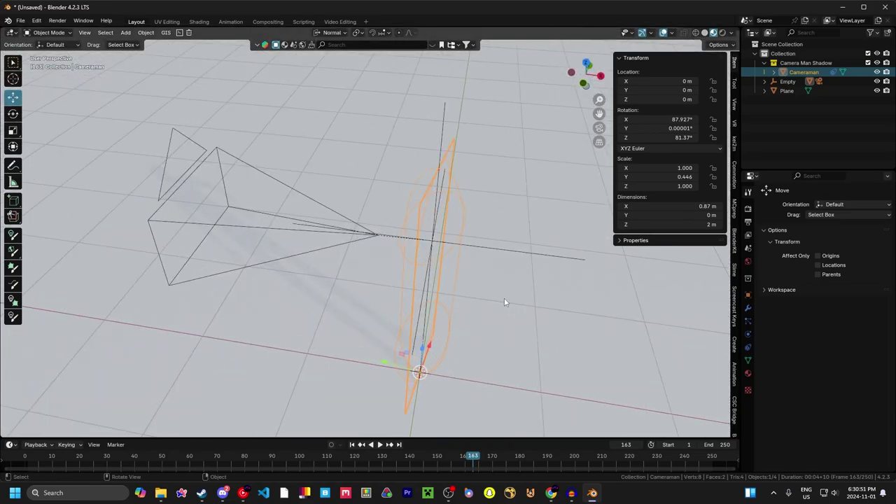
pyautogui.click(491, 253)
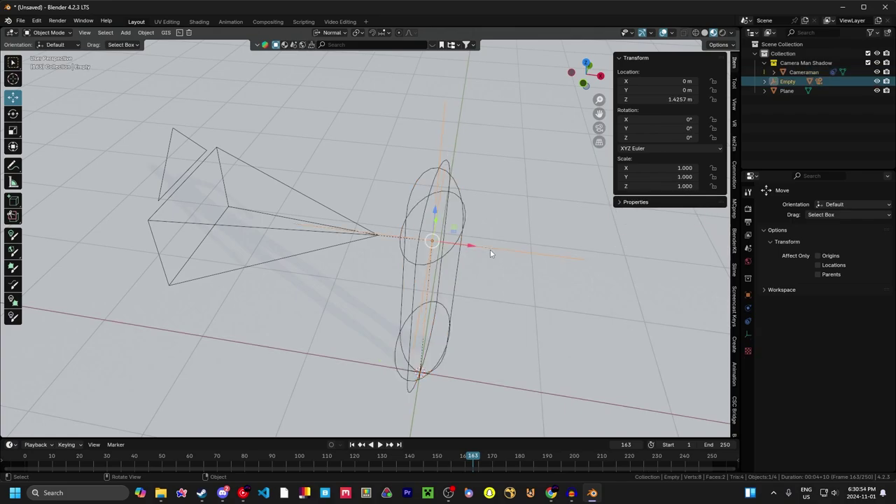
pyautogui.click(413, 304)
pyautogui.scroll(-6, 417, 304)
pyautogui.moveTo(401, 238); pyautogui.dragTo(342, 234, button='middle')
pyautogui.scroll(-2, 342, 234)
pyautogui.scroll(2, 346, 288)
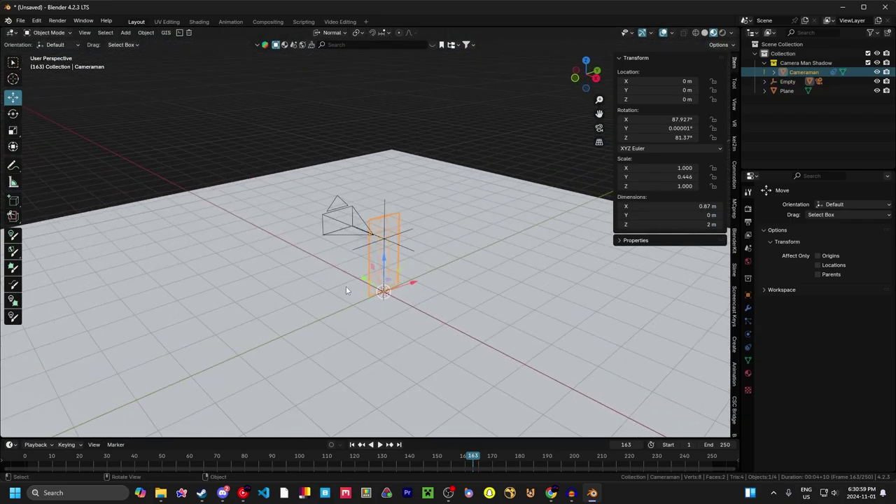
pyautogui.moveTo(346, 290); pyautogui.dragTo(449, 304, button='middle')
pyautogui.scroll(2, 449, 304)
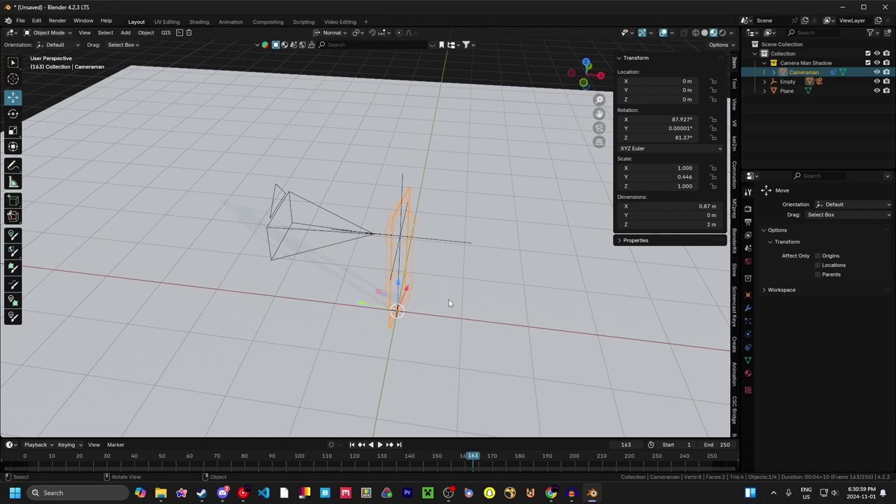
# Add a Limit Location constraint to the Cameraman plane with Minimum Z and Maximum Z both limited to 0 m
pyautogui.click(749, 347)
pyautogui.click(783, 207)
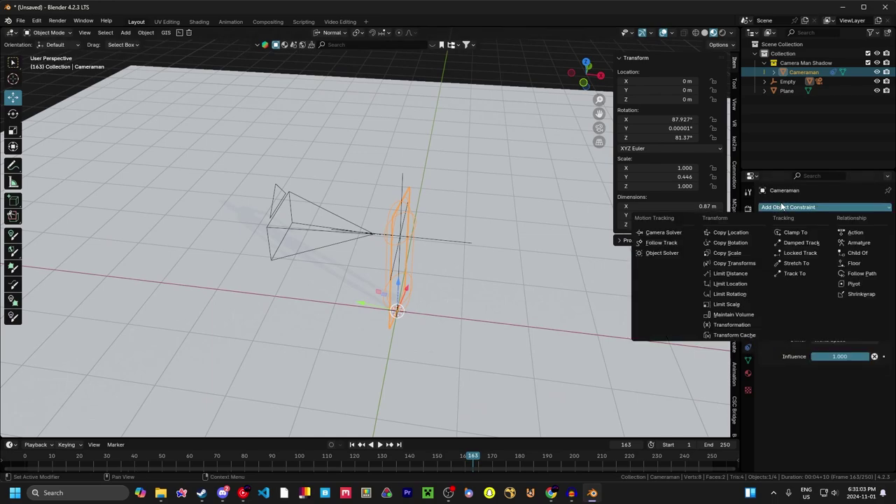
pyautogui.click(745, 283)
pyautogui.scroll(-1, 838, 310)
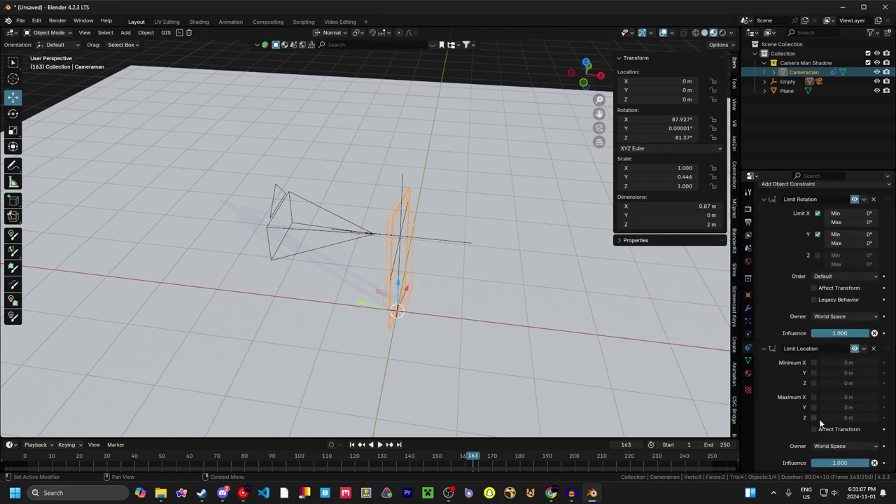
pyautogui.click(814, 383)
# Try moving the Cameraman plane and rotating the empty to test the location limit
pyautogui.moveTo(689, 324); pyautogui.dragTo(476, 260, button='middle')
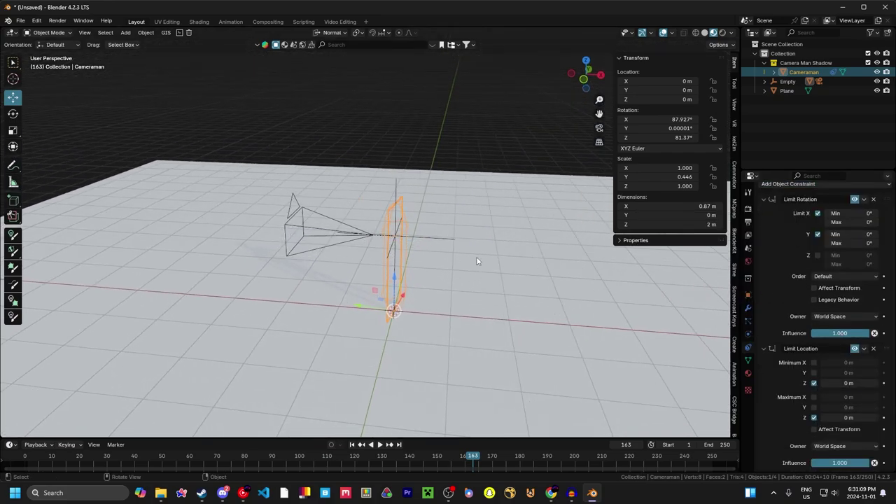
pyautogui.press('g')
pyautogui.rightClick(420, 248)
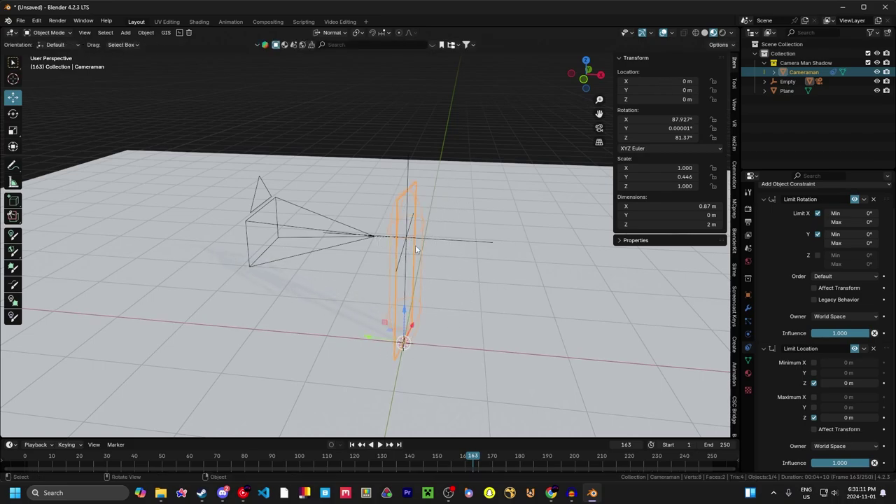
pyautogui.click(451, 244)
pyautogui.press('r')
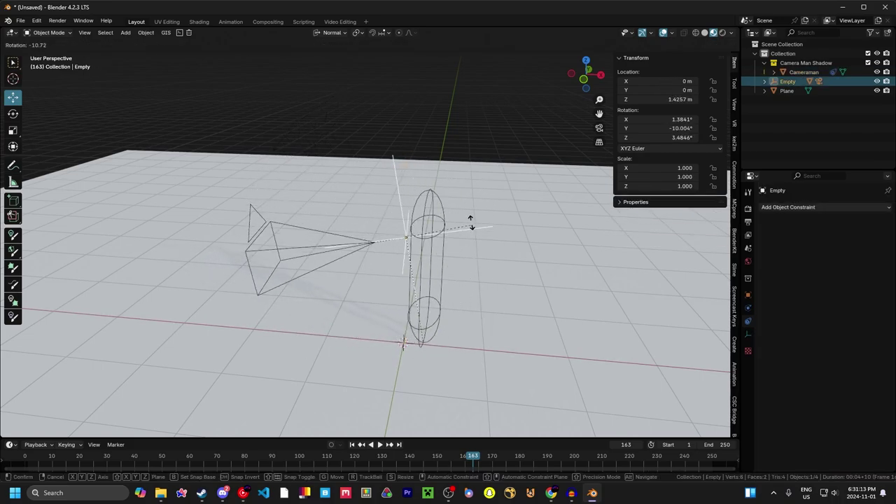
pyautogui.rightClick(523, 263)
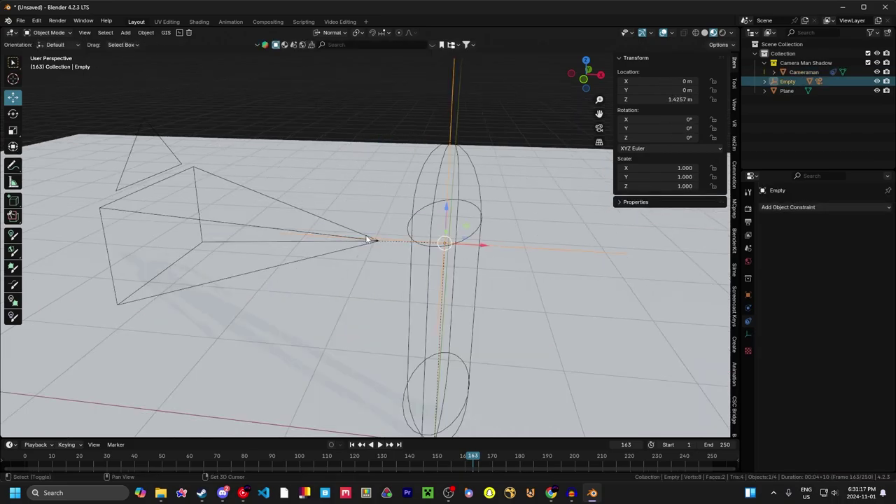
# Parent the Cameraman shadow plane to the camera with the Object option
pyautogui.keyDown('shift'); pyautogui.click(378, 241); pyautogui.keyUp('shift')
pyautogui.click(434, 157)
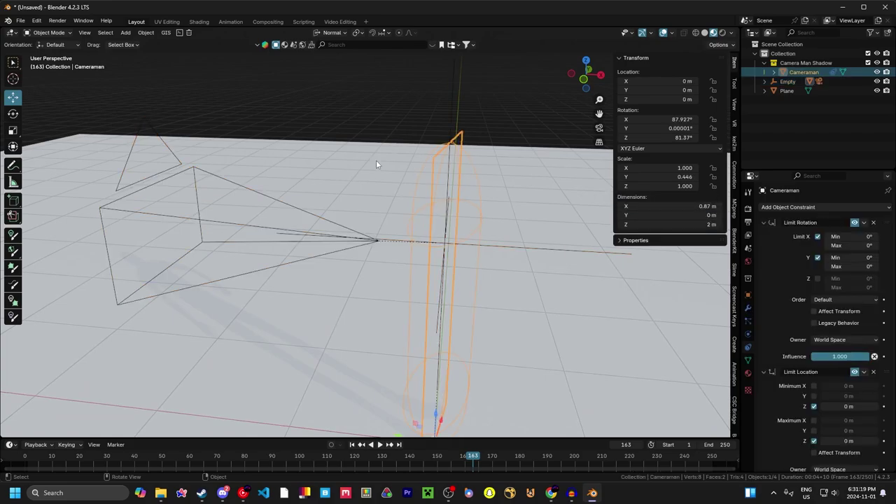
pyautogui.keyDown('shift'); pyautogui.click(328, 222); pyautogui.keyUp('shift')
pyautogui.hotkey('ctrl', 'p')
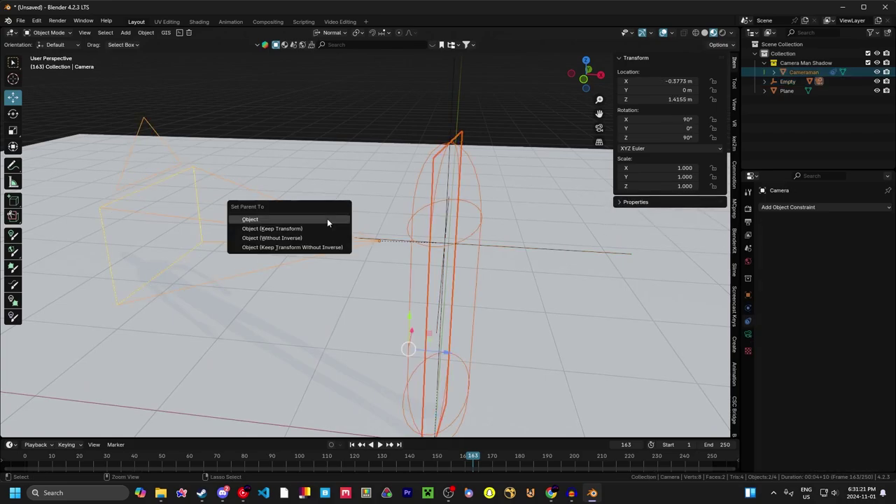
pyautogui.click(327, 223)
# Try rotating the camera to test how the shadow plane follows it
pyautogui.click(369, 226)
pyautogui.press('r')
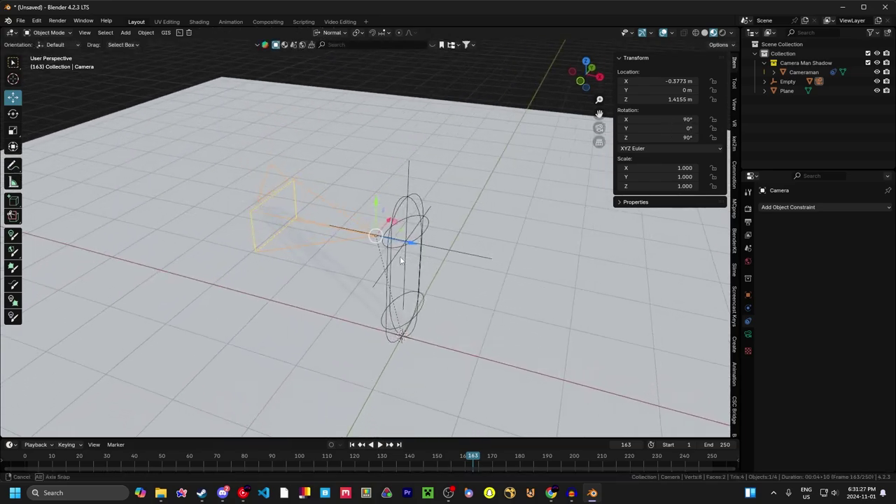
pyautogui.moveTo(400, 255); pyautogui.dragTo(246, 245, button='middle')
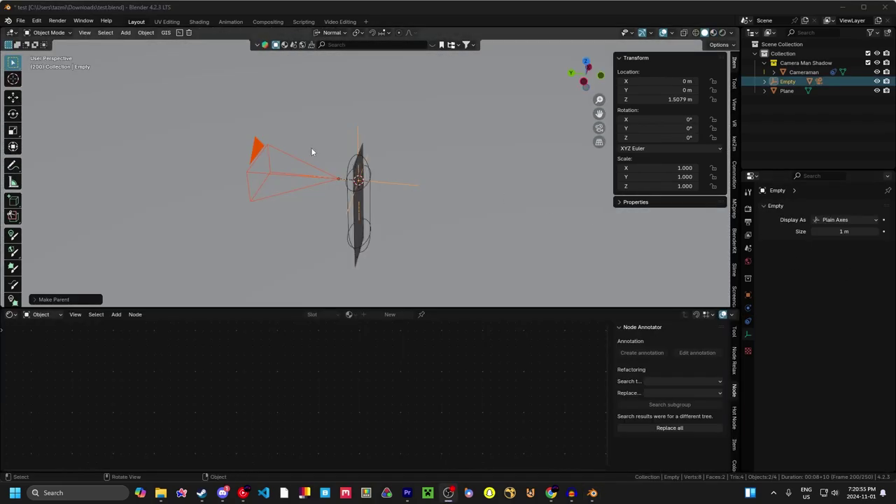
# Try rotating the empty in the test file to check how the camera and shadow plane swing around it
pyautogui.moveTo(312, 152)
pyautogui.mouseDown(button='middle')
pyautogui.moveTo(332, 152)
pyautogui.moveTo(325, 144)
pyautogui.mouseUp(button='middle')
pyautogui.scroll(4, 320, 142)
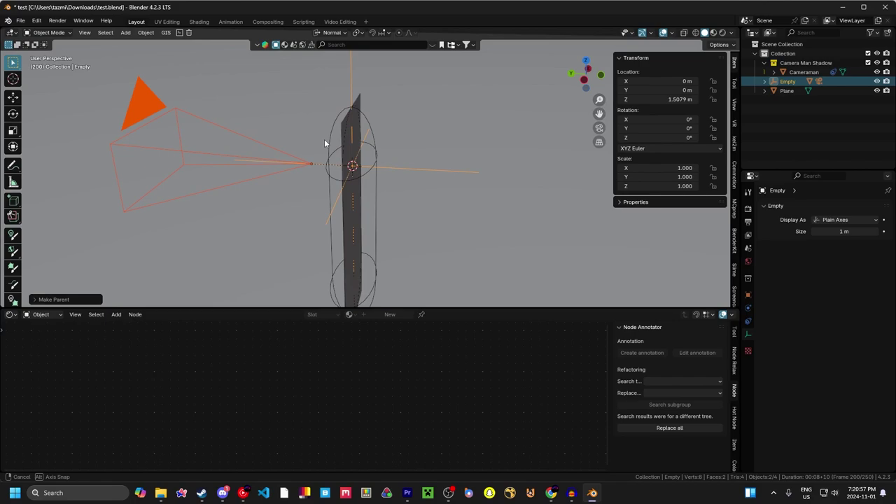
pyautogui.scroll(-4, 325, 139)
pyautogui.click(382, 127)
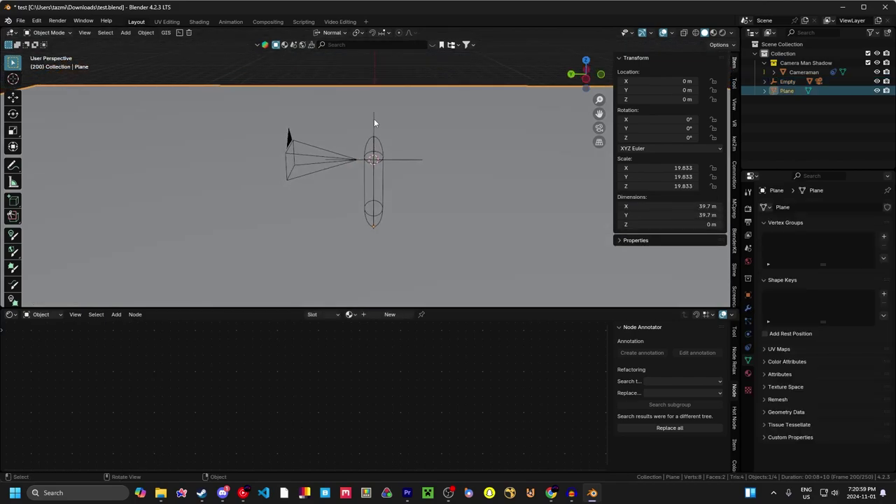
pyautogui.click(395, 158)
pyautogui.press('r')
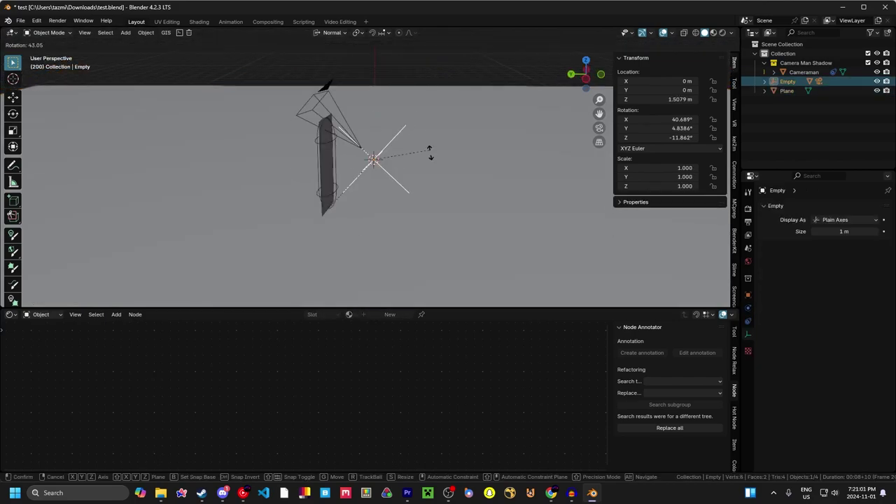
pyautogui.rightClick(404, 120)
# Snap the 3D cursor to the empty and set the Cameraman plane's origin to the 3D cursor
pyautogui.moveTo(404, 123); pyautogui.dragTo(377, 128, button='middle')
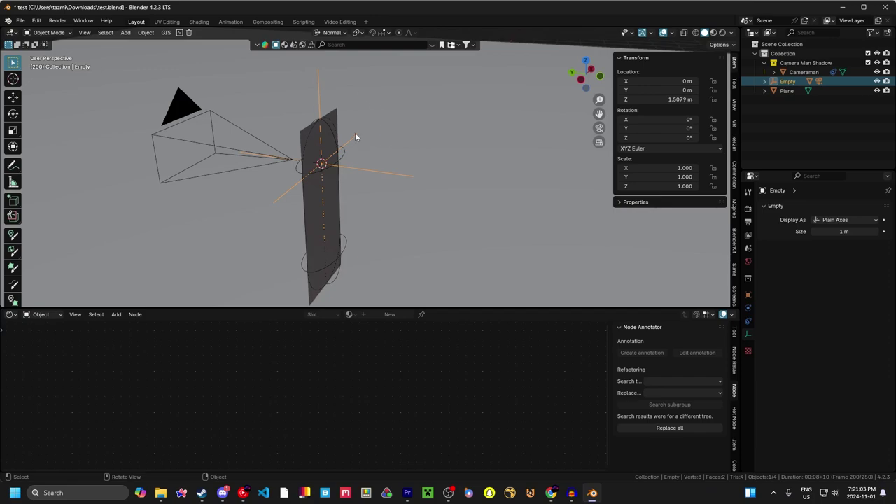
pyautogui.hotkey('shift', 's')
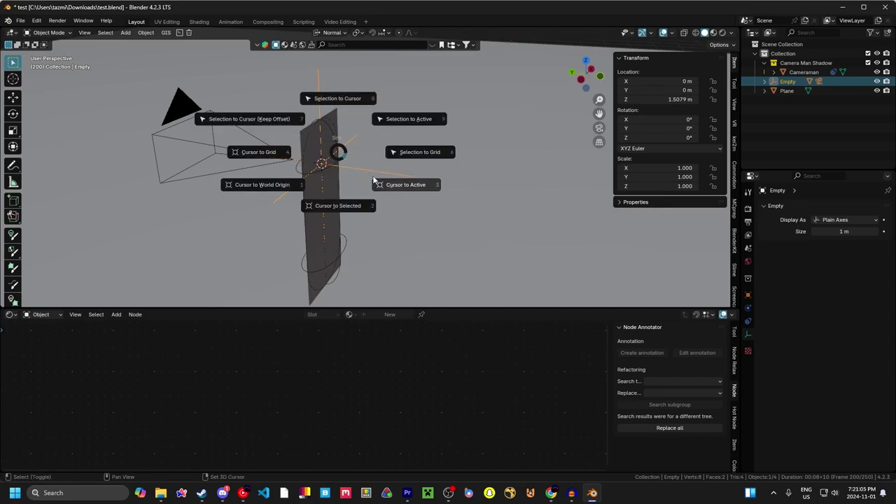
pyautogui.click(413, 191)
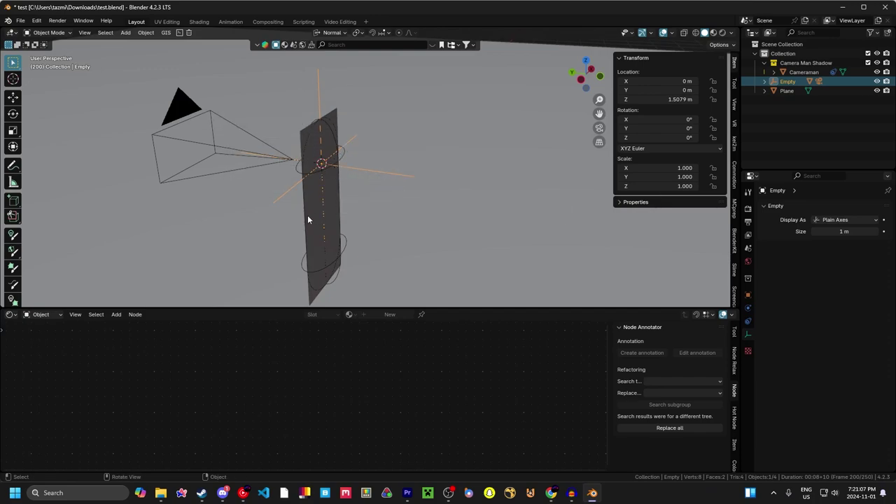
pyautogui.click(308, 191)
pyautogui.click(146, 33)
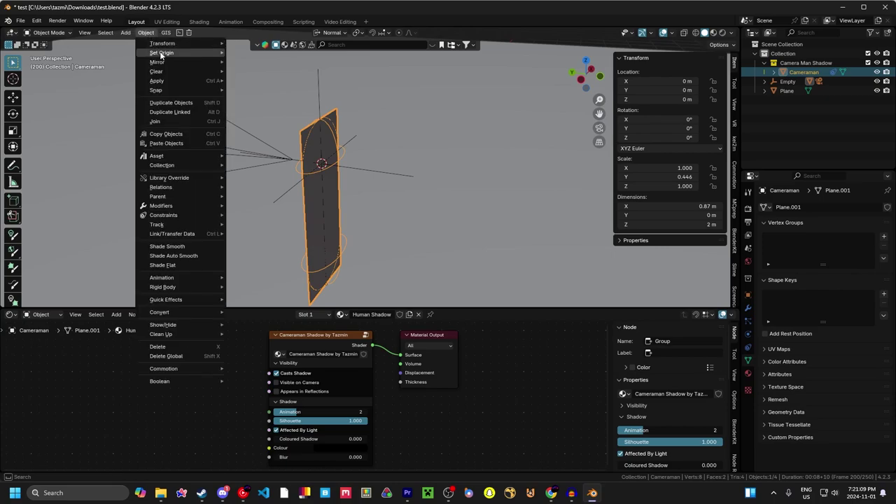
pyautogui.moveTo(161, 54)
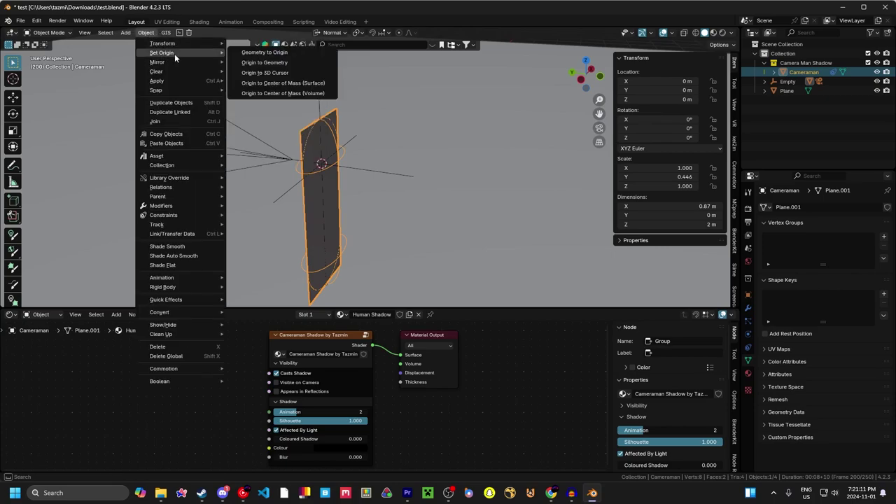
pyautogui.click(285, 73)
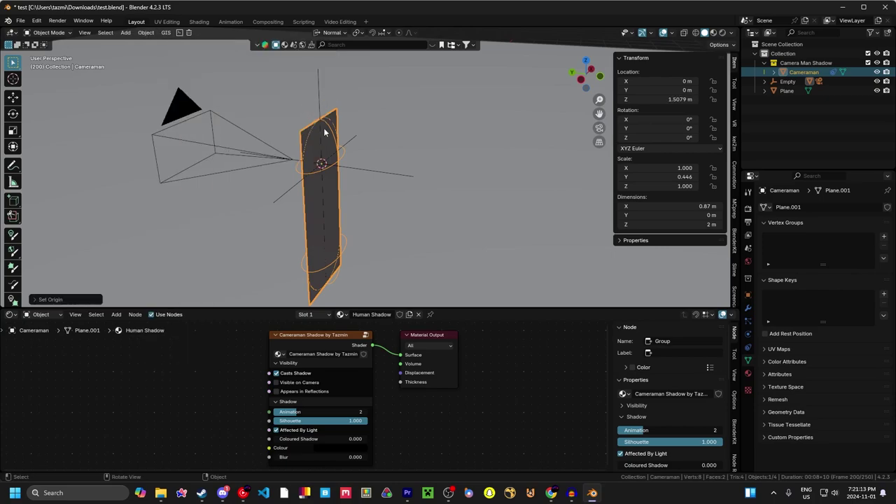
# Try rotating the empty freely and about its Z and X axes to test the shadow plane's new origin
pyautogui.moveTo(324, 128); pyautogui.dragTo(377, 157, button='middle')
pyautogui.click(389, 169)
pyautogui.press('r')
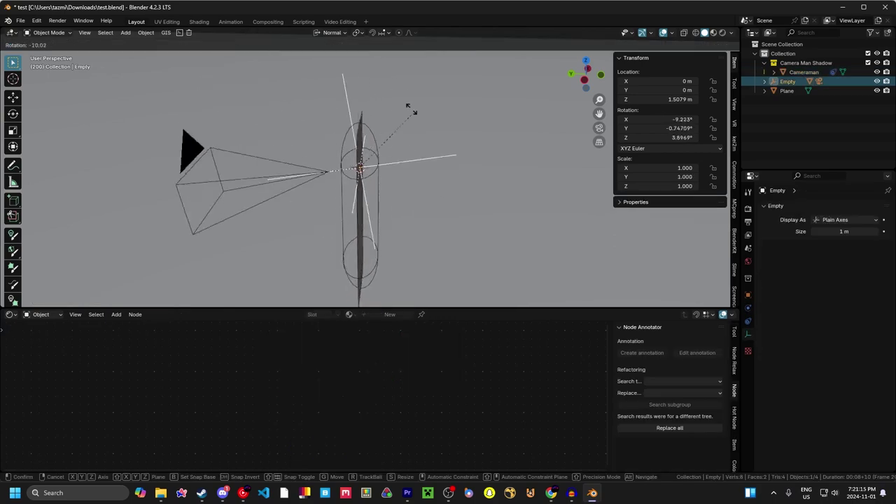
pyautogui.press('z')
pyautogui.press('x')
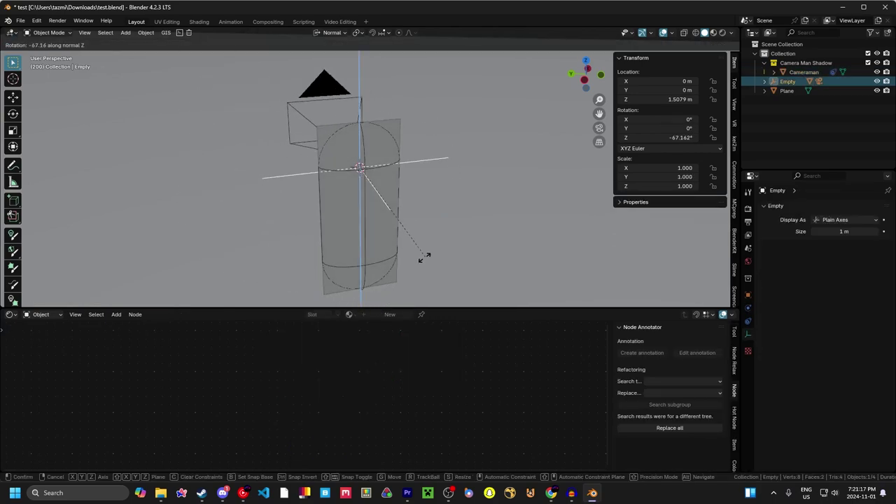
pyautogui.rightClick(374, 150)
pyautogui.moveTo(374, 152); pyautogui.dragTo(334, 196, button='middle')
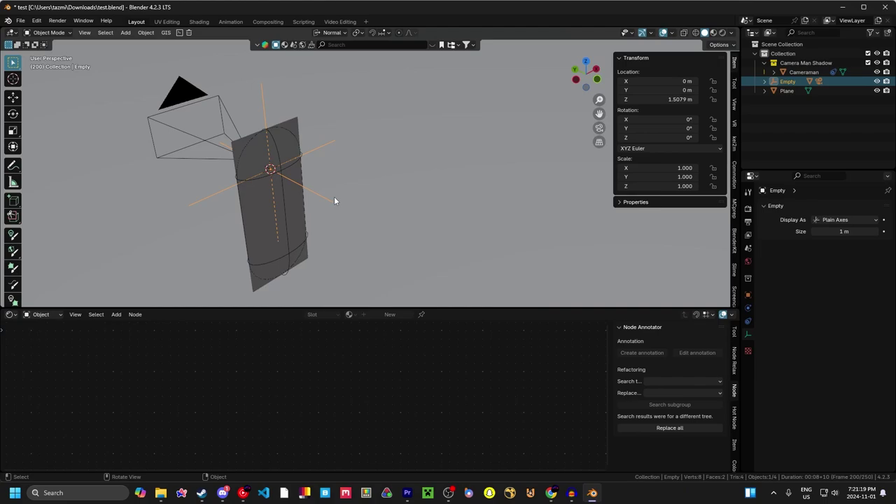
pyautogui.press('r')
pyautogui.rightClick(335, 238)
pyautogui.moveTo(335, 238); pyautogui.dragTo(367, 236, button='middle')
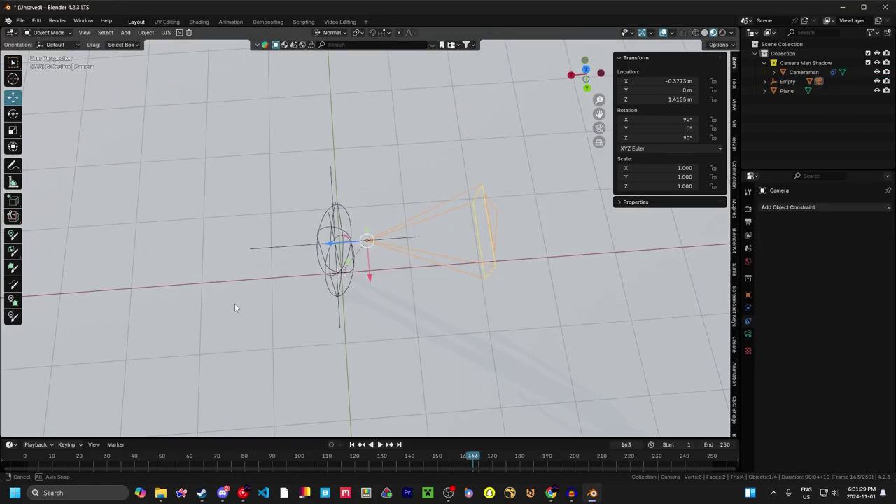
pyautogui.moveTo(235, 306); pyautogui.dragTo(463, 254, button='middle')
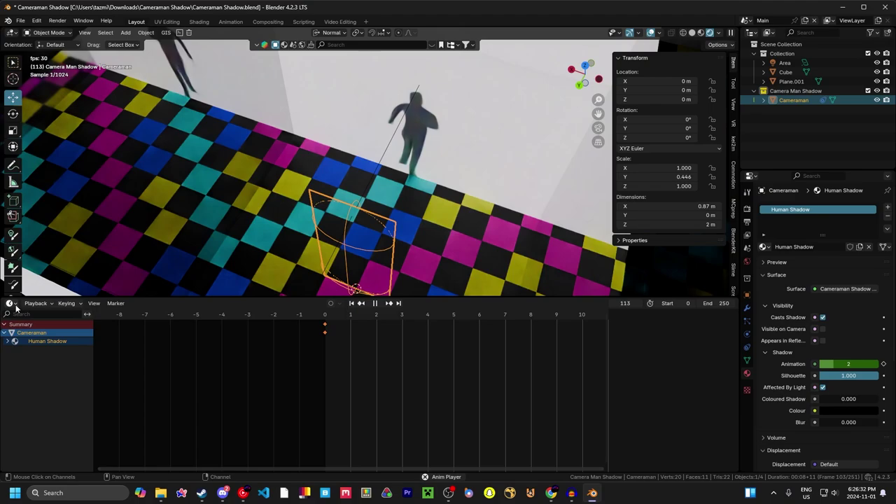
# Switch the timeline area to the Shader Editor to show the Human Shadow material's nodes
pyautogui.click(9, 304)
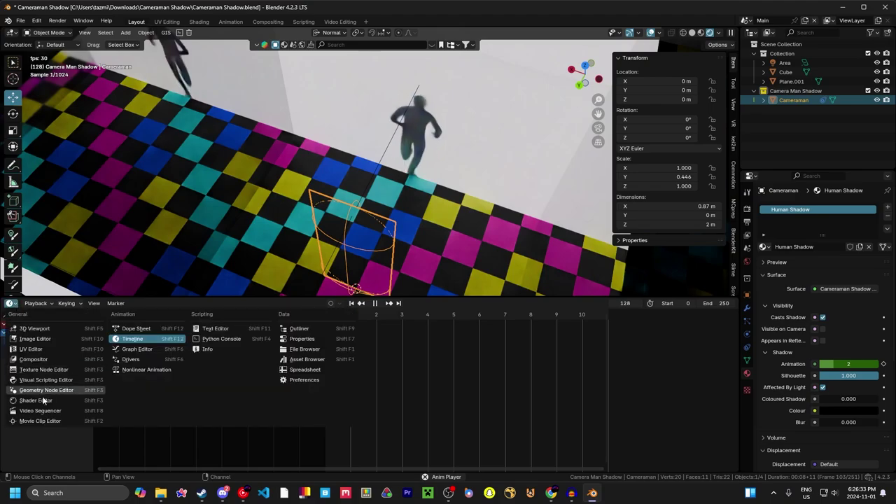
pyautogui.click(42, 390)
pyautogui.press('Tab')
pyautogui.scroll(5, 387, 392)
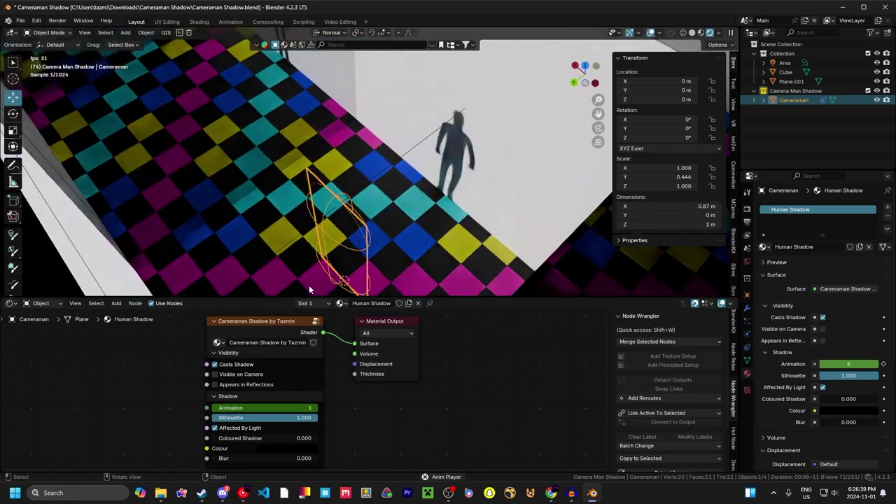
# Try enabling Visible on Camera and Appears in Reflections on the Cameraman Shadow node, and disable both again
pyautogui.click(223, 375)
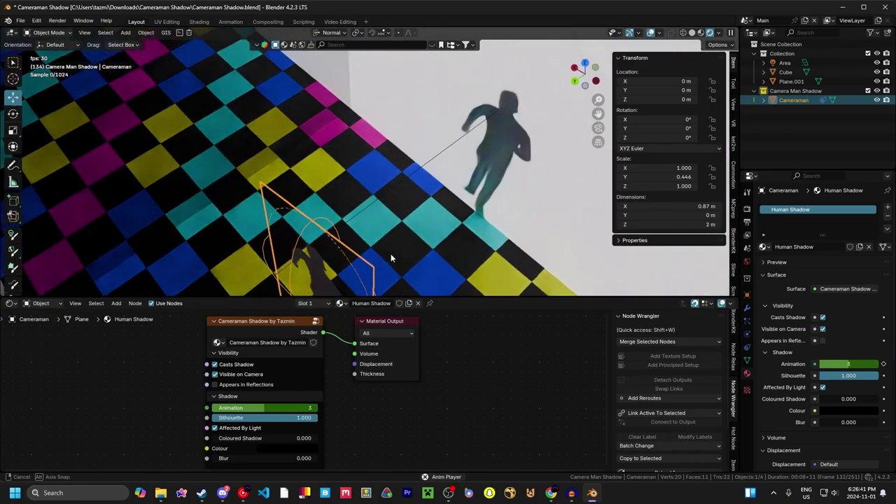
pyautogui.moveTo(399, 220); pyautogui.dragTo(210, 197, button='middle')
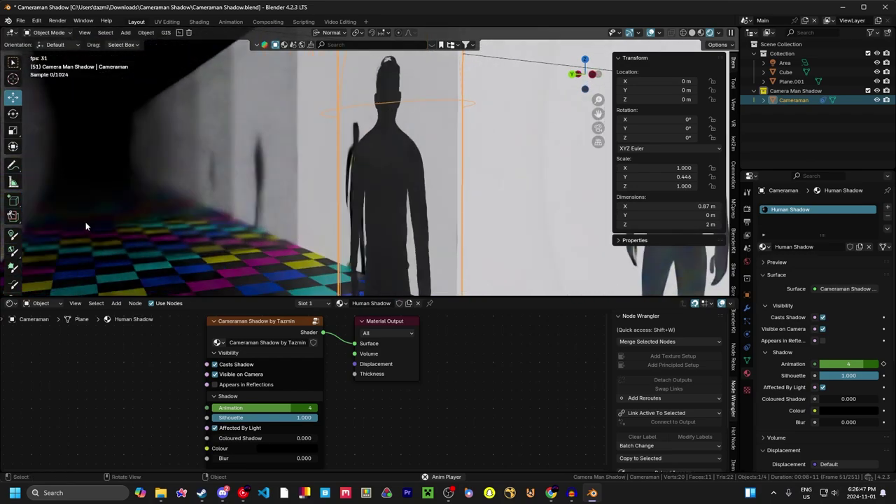
pyautogui.click(219, 387)
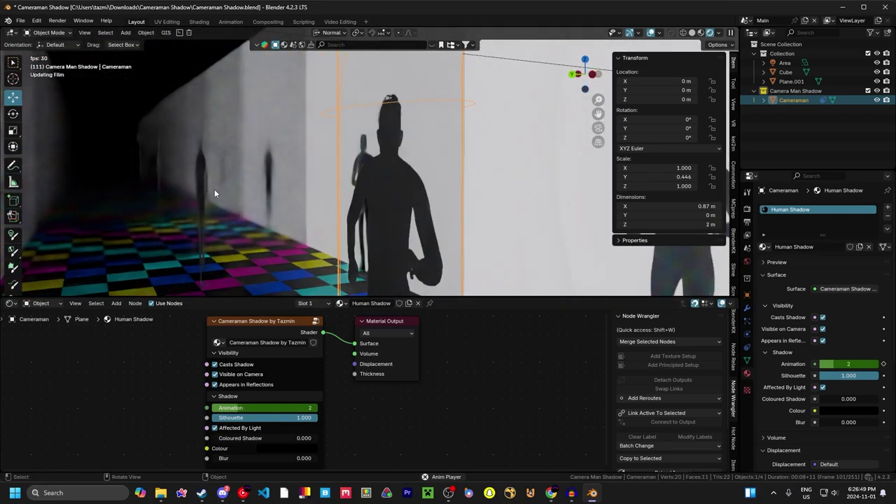
pyautogui.click(215, 374)
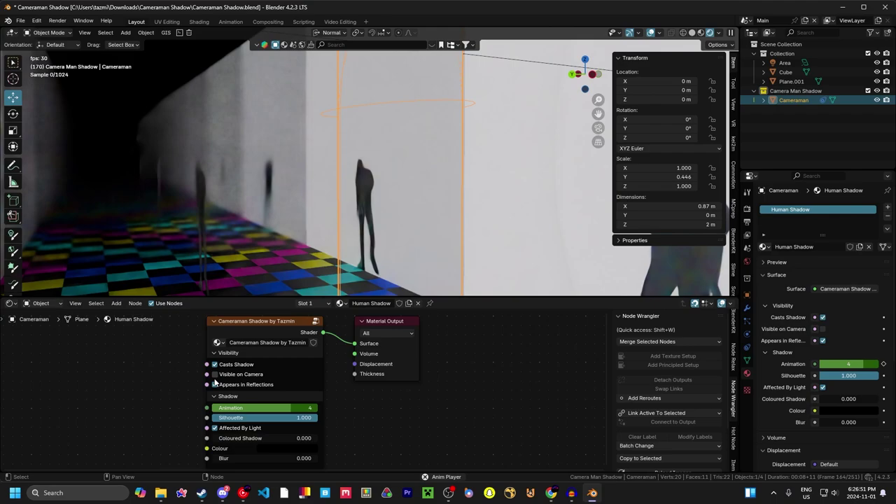
pyautogui.click(215, 385)
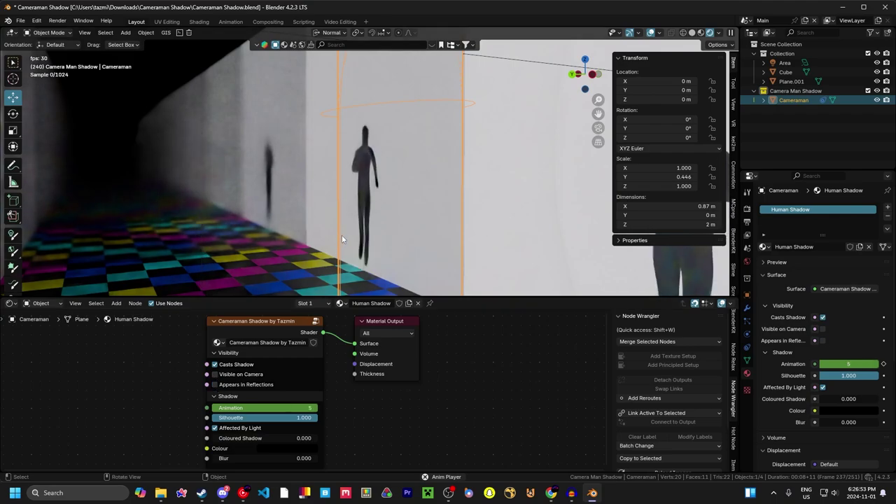
pyautogui.moveTo(342, 235); pyautogui.dragTo(371, 239, button='middle')
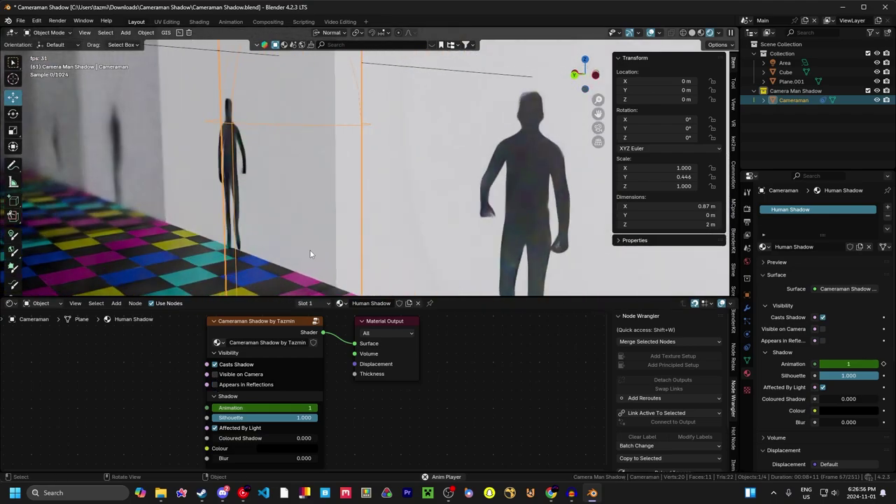
# Try disabling Casts Shadow on the Cameraman Shadow node, re-enable it, and turn off Visible on Camera
pyautogui.moveTo(258, 236); pyautogui.dragTo(269, 213, button='middle')
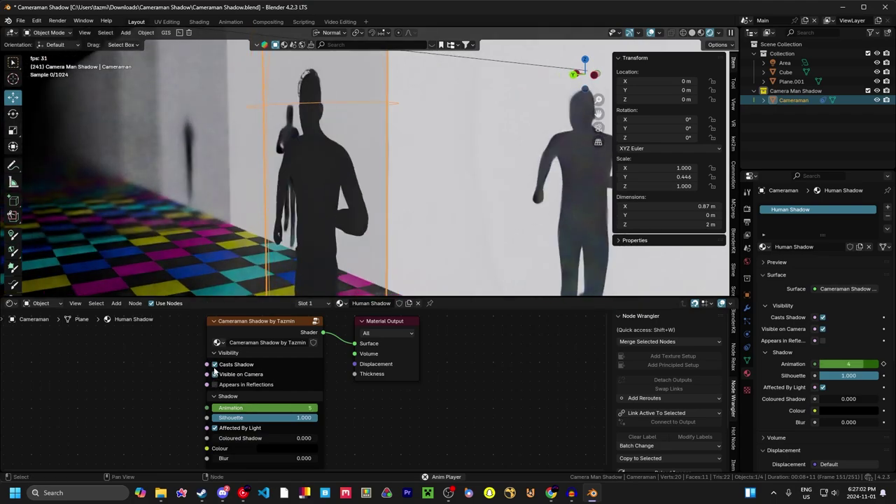
pyautogui.click(215, 365)
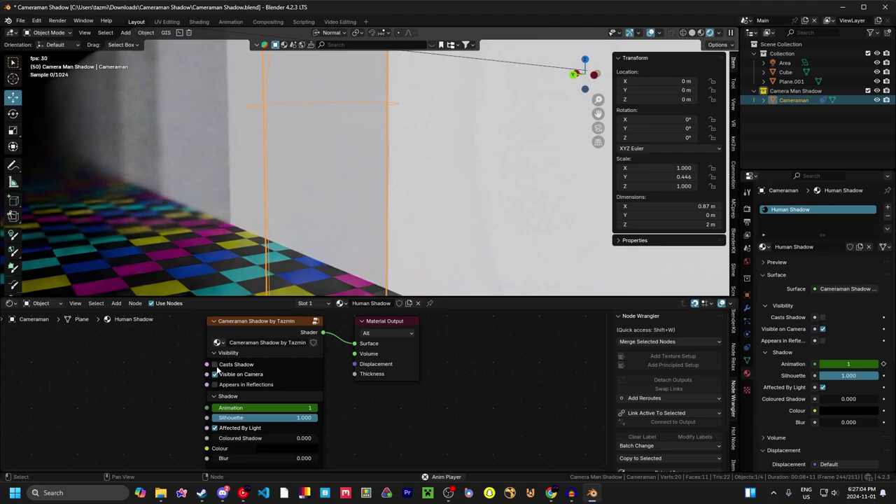
pyautogui.click(215, 365)
pyautogui.click(215, 375)
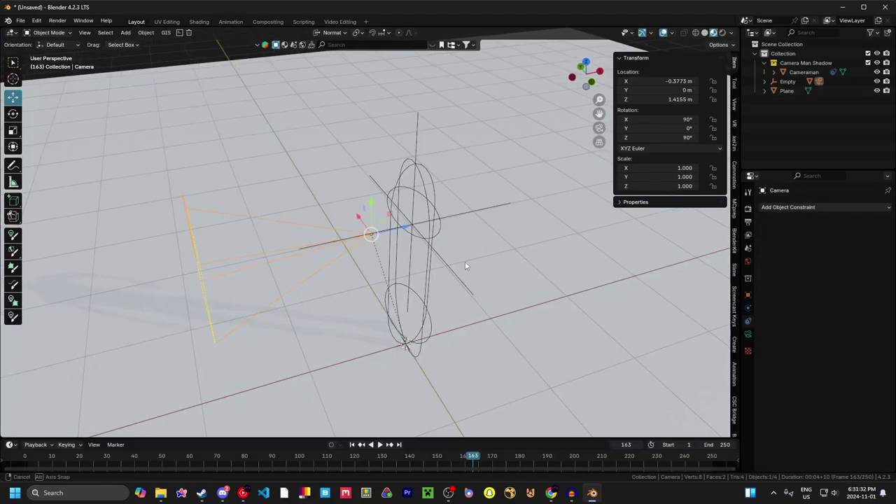
pyautogui.moveTo(467, 262); pyautogui.dragTo(434, 239, button='middle')
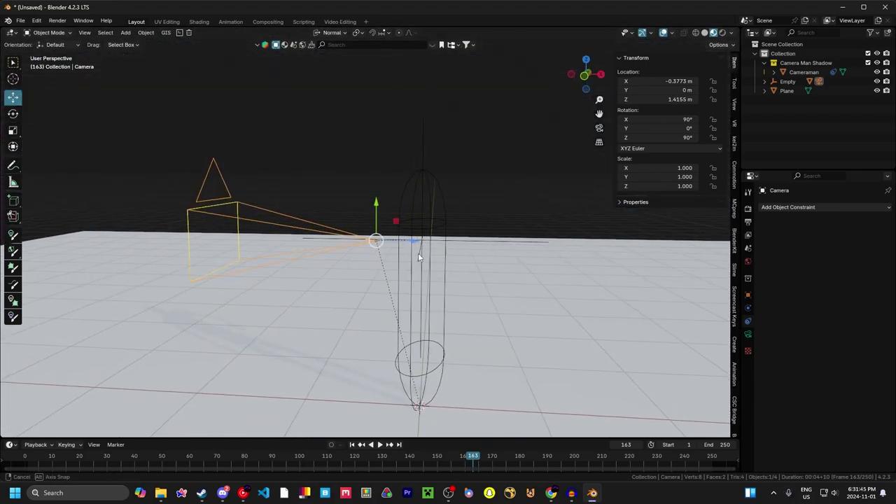